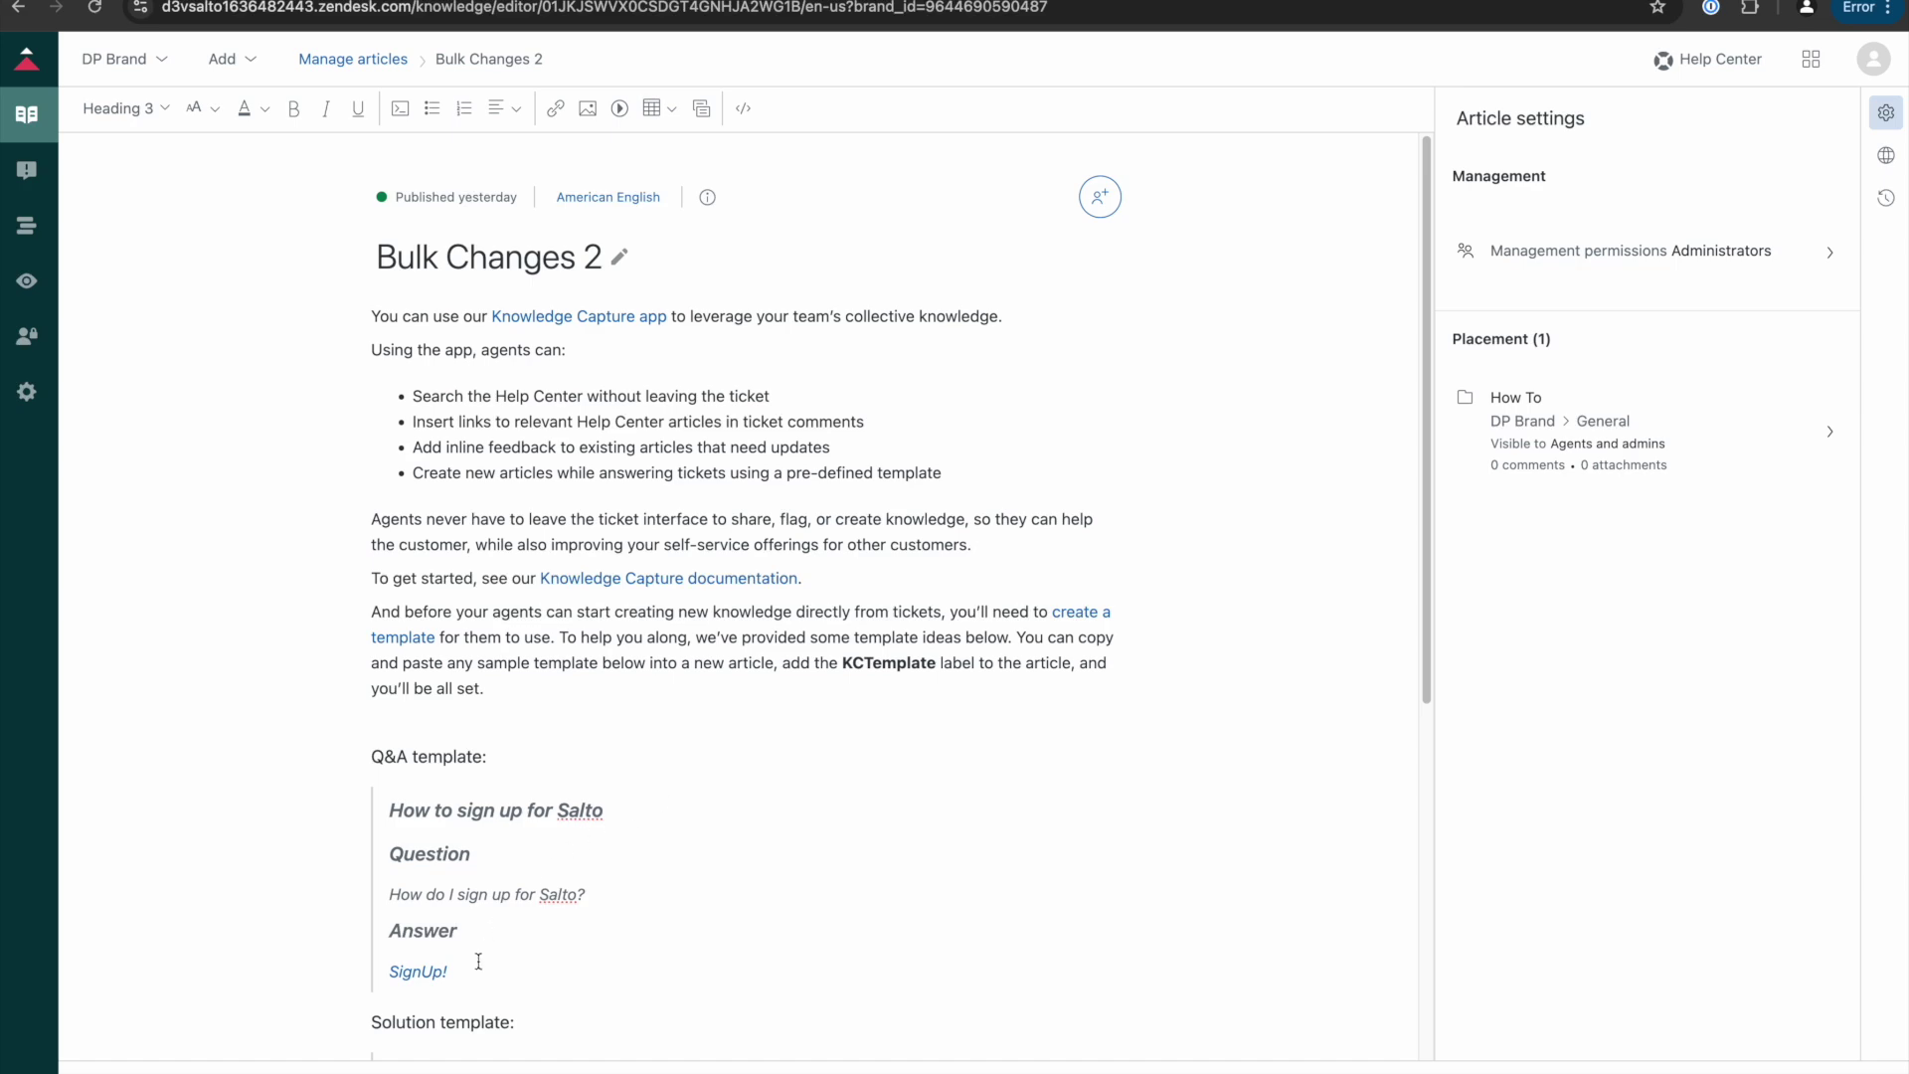
Inspect the URL behind the SignUp! link in the Q&A template's answer, leaving the link unchanged.
drag(478, 961, 387, 971)
click(570, 110)
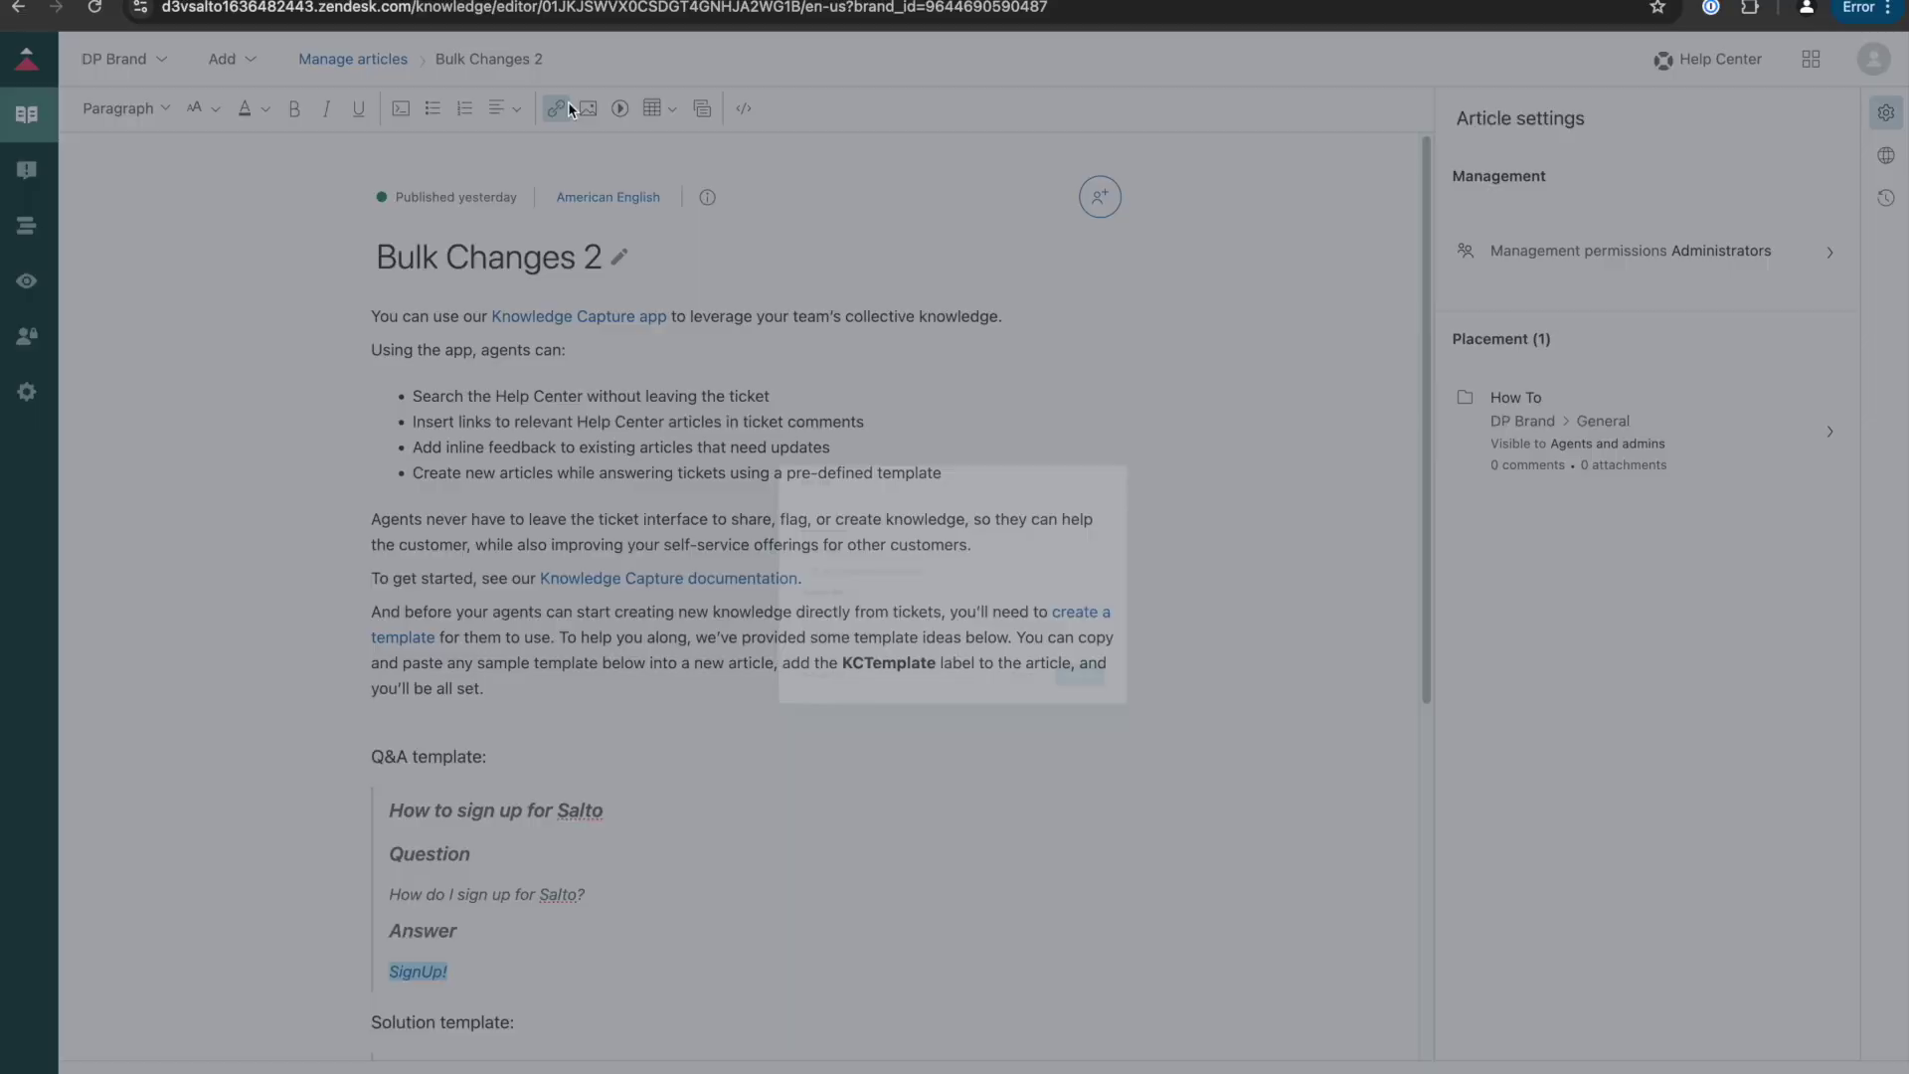
click(878, 551)
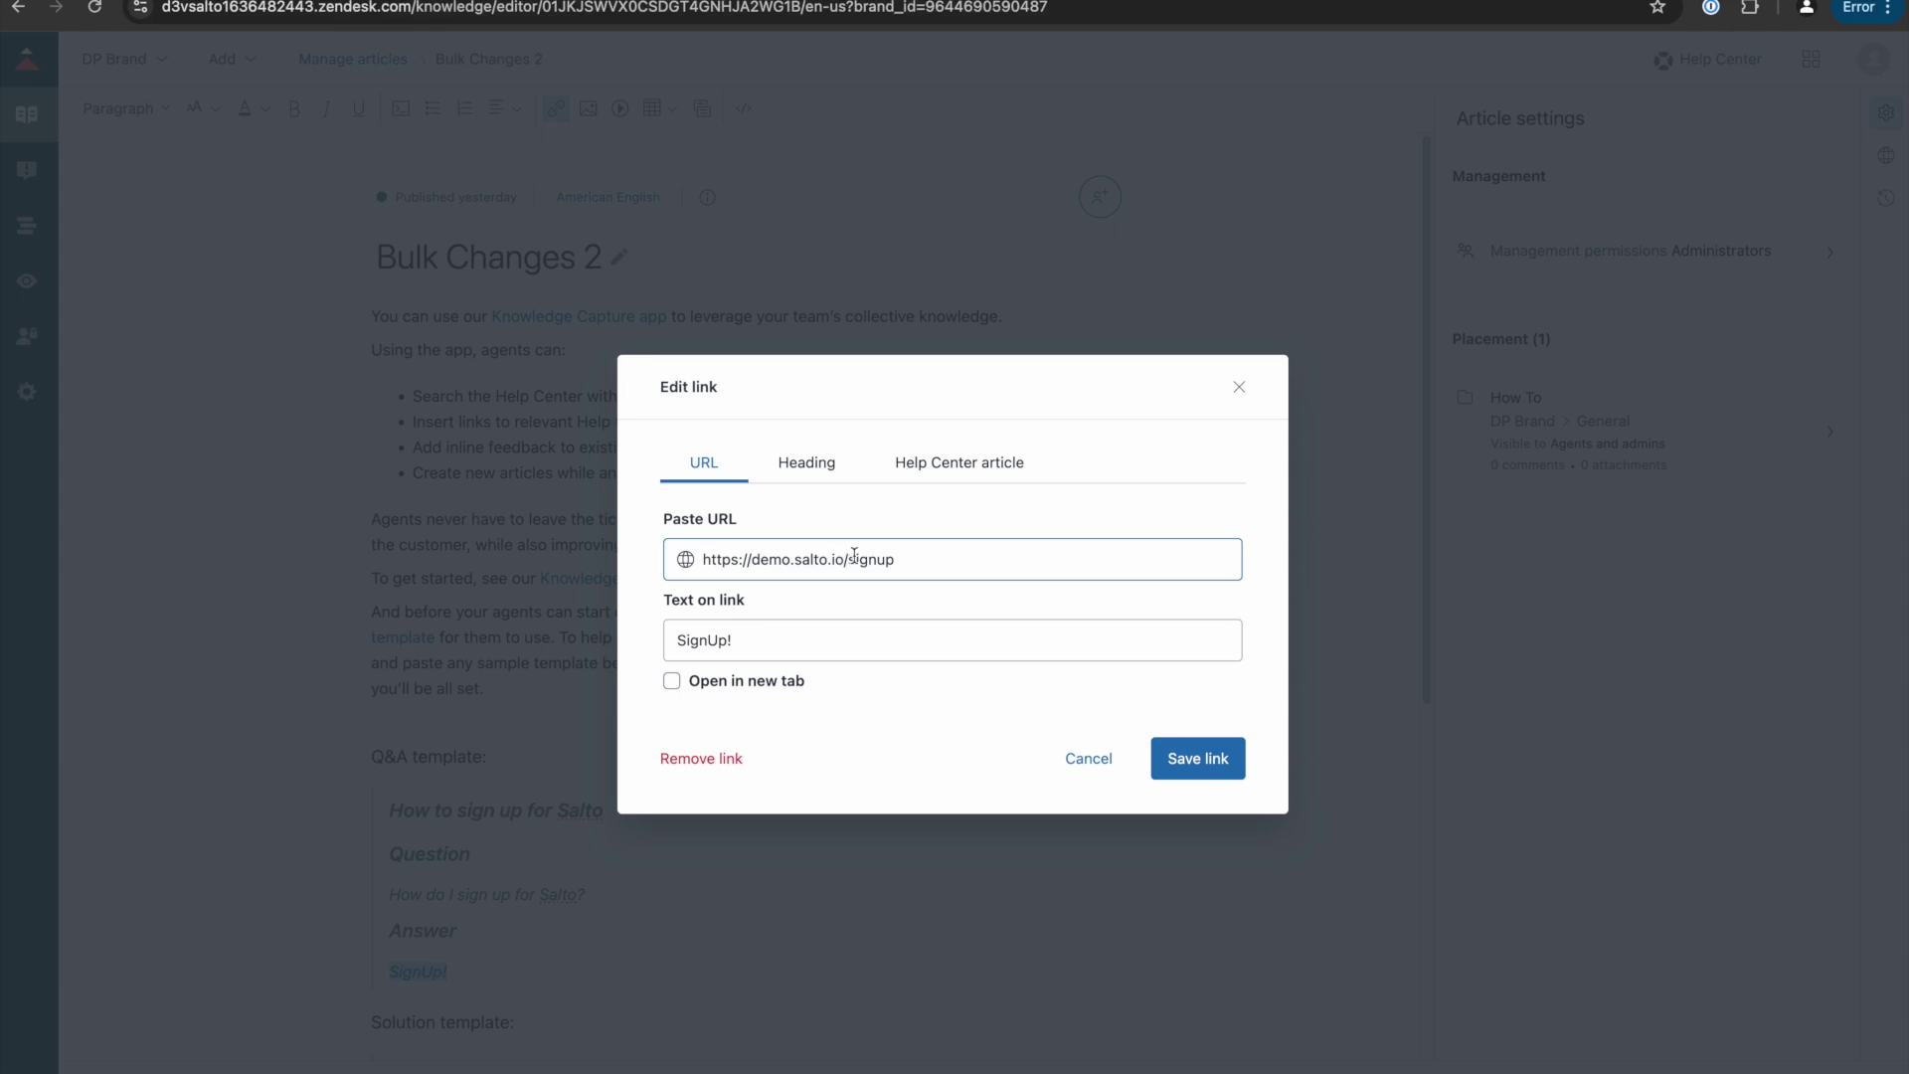
click(1239, 387)
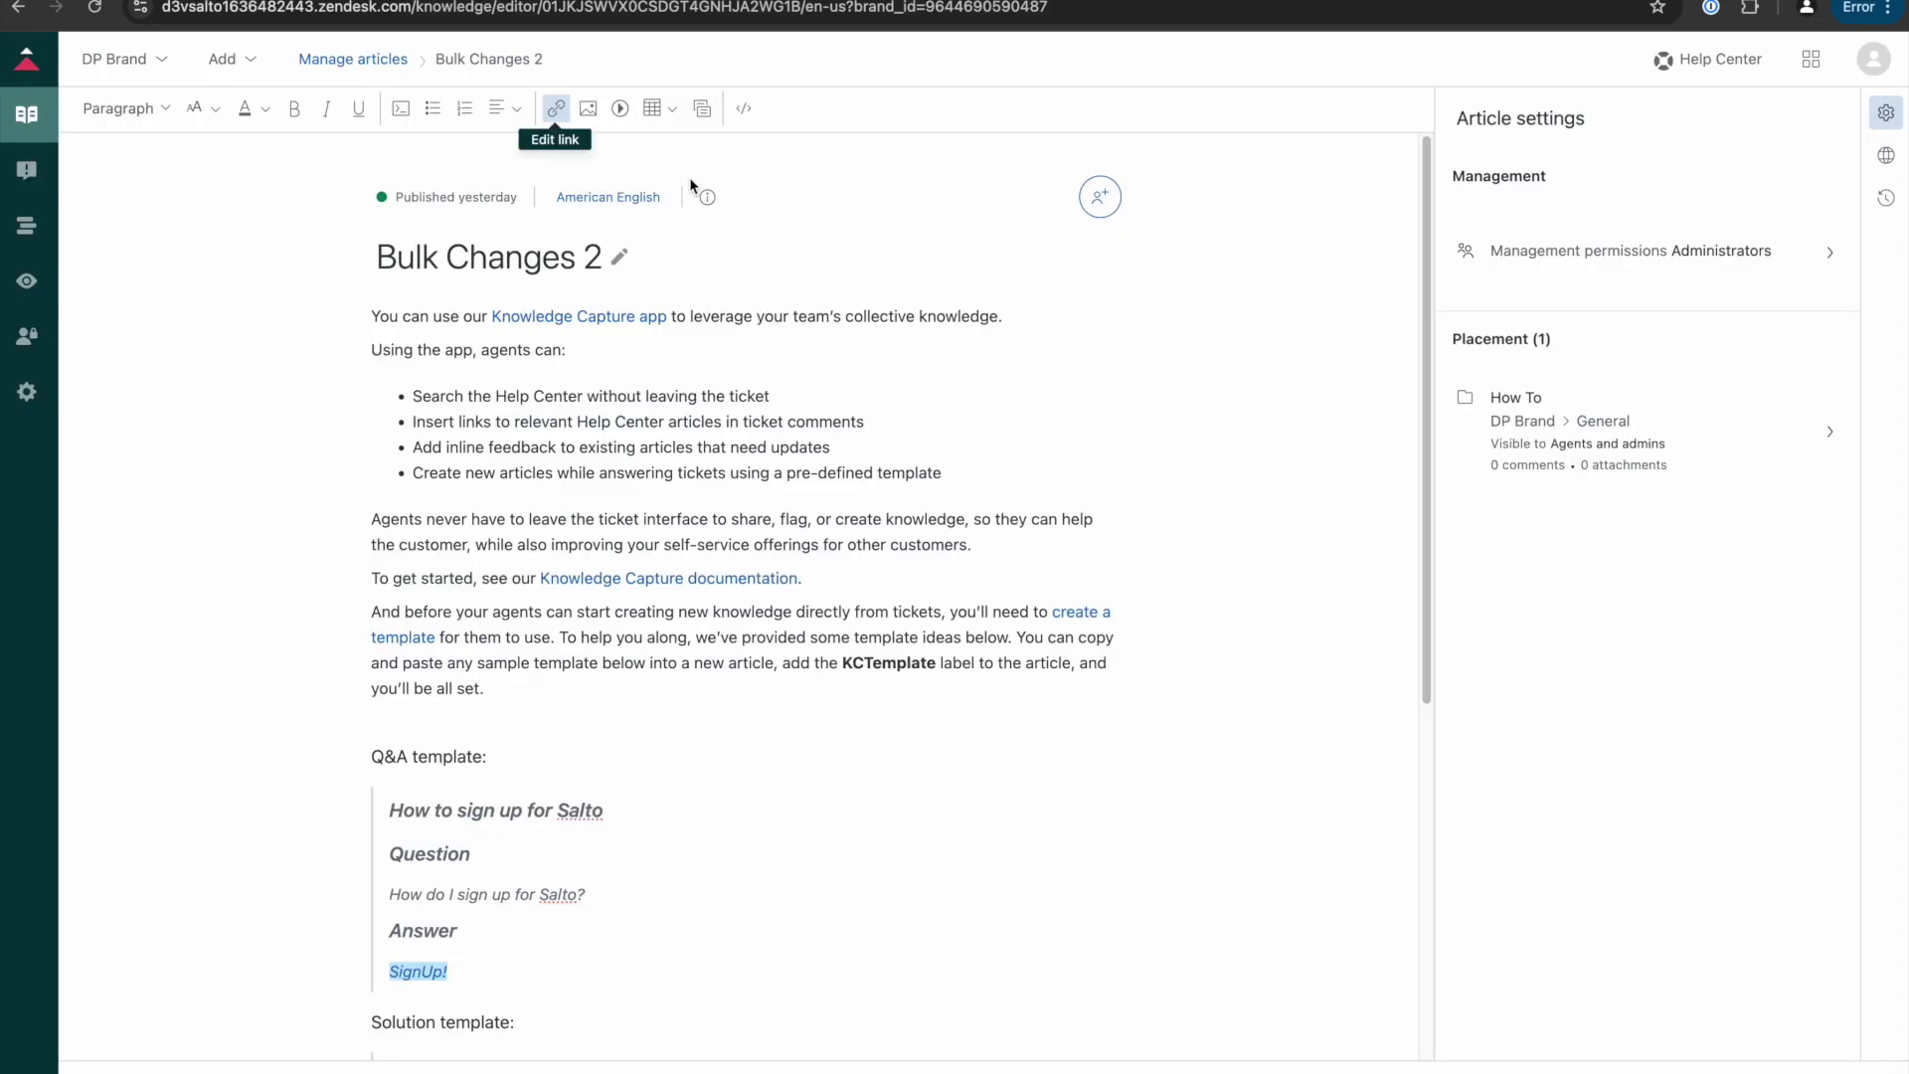
Switch to Salto, search the Zendesk - Sandbox content for demo.salto.io, and widen the results to read the file paths.
key(ctrl+Tab)
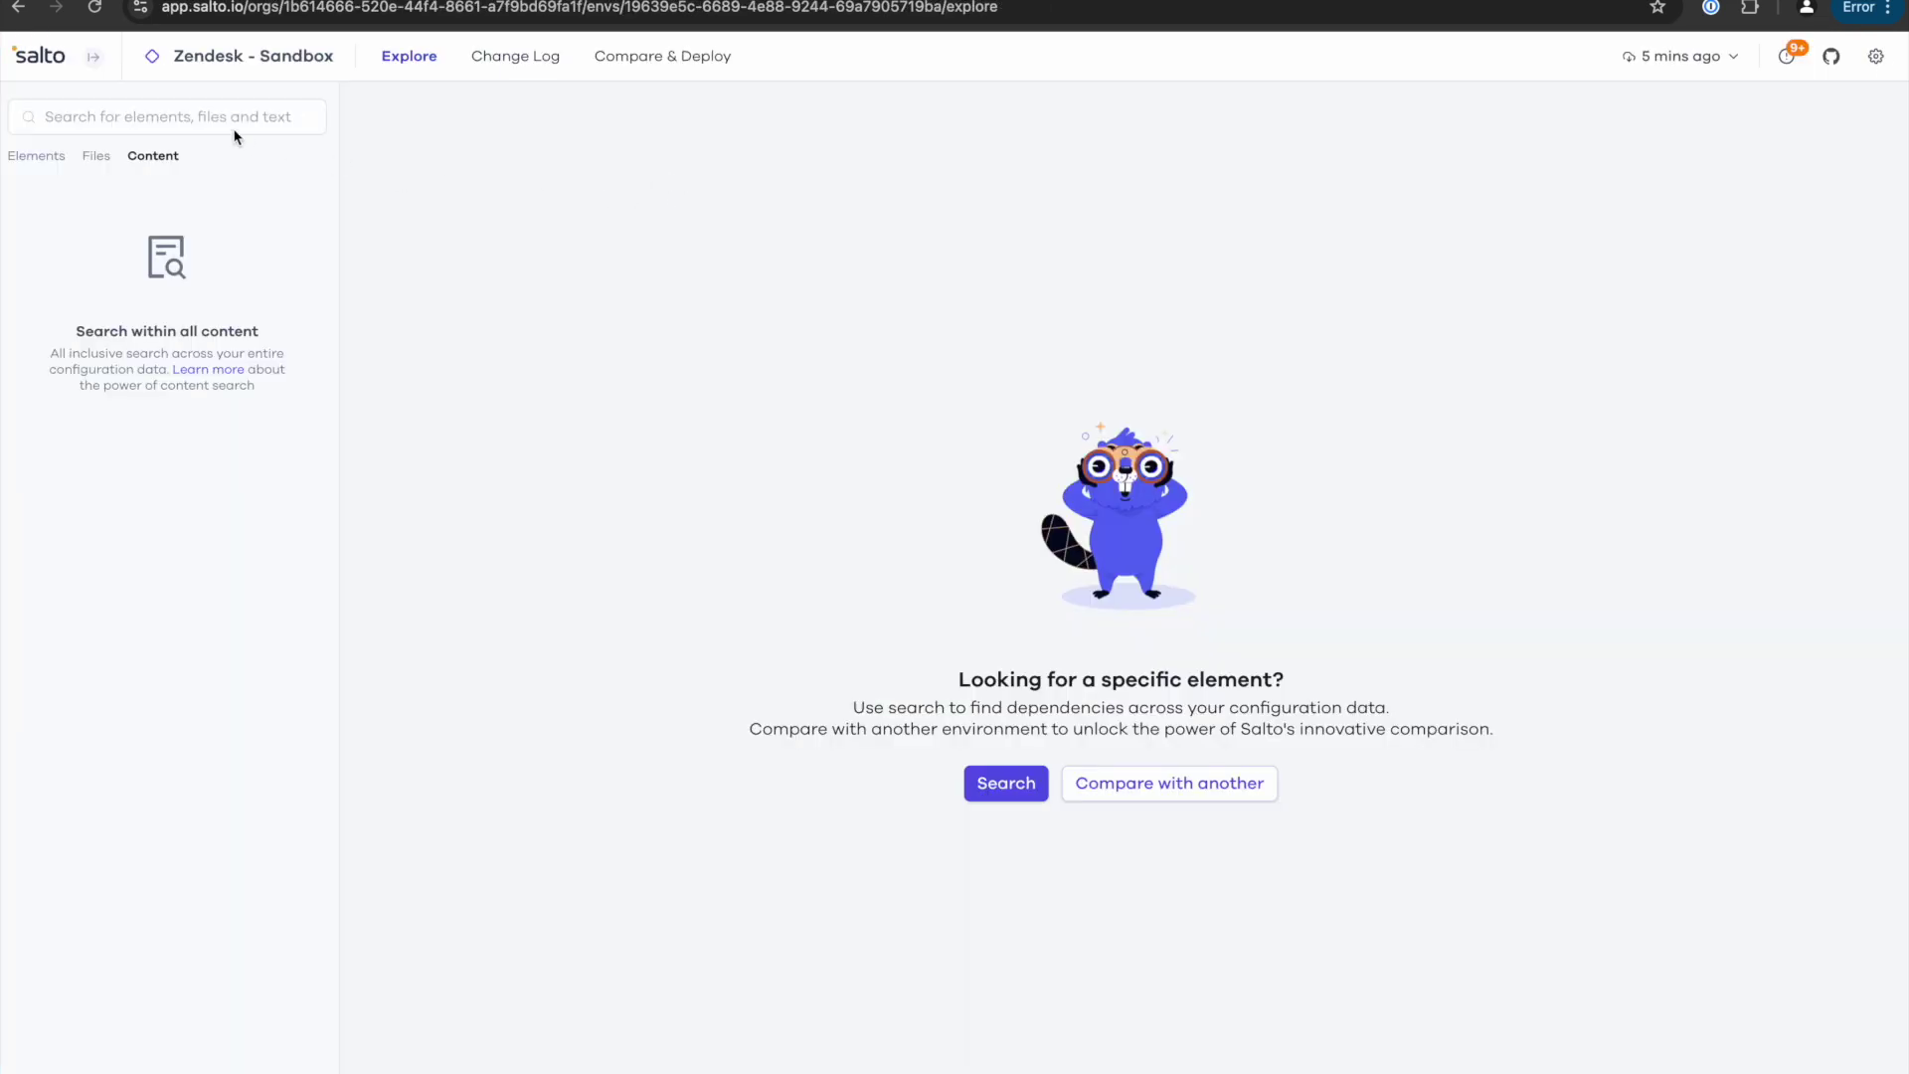
click(272, 110)
text(demo.salto.io)
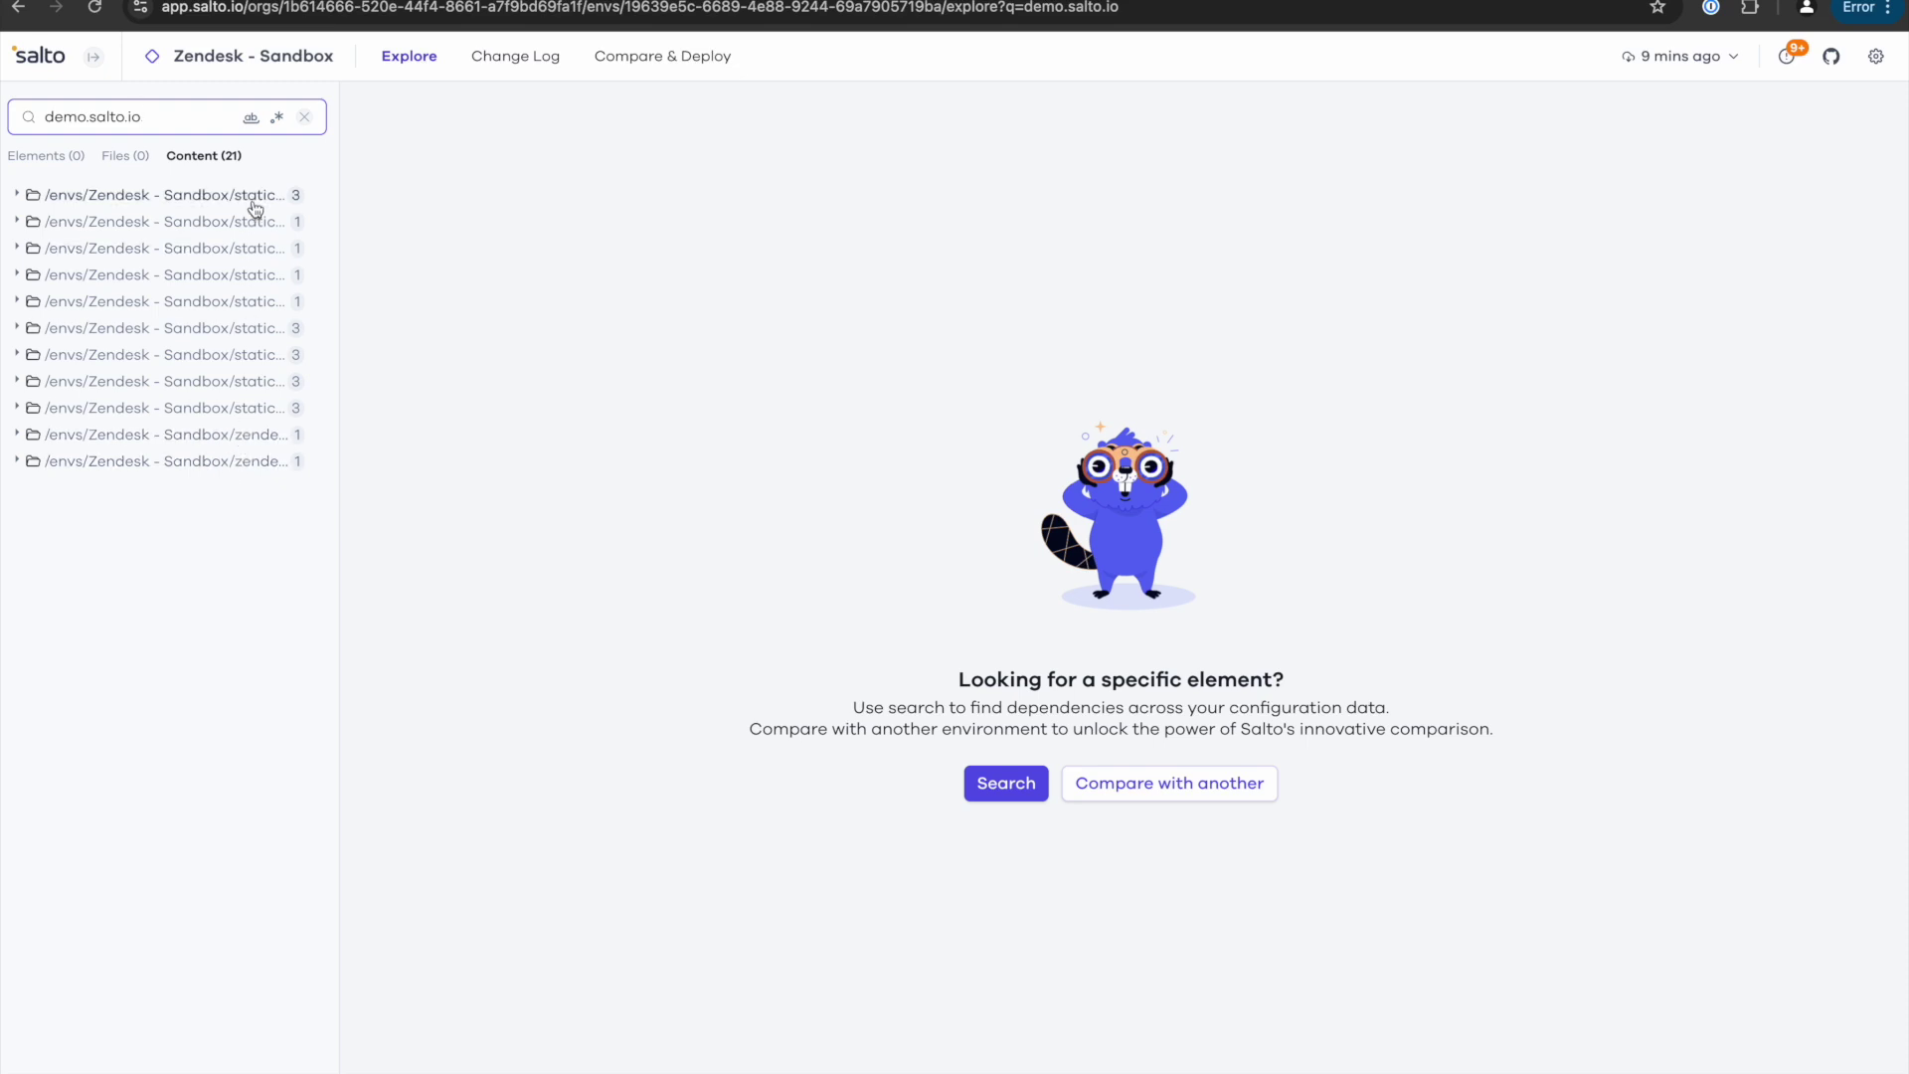
drag(341, 216, 833, 222)
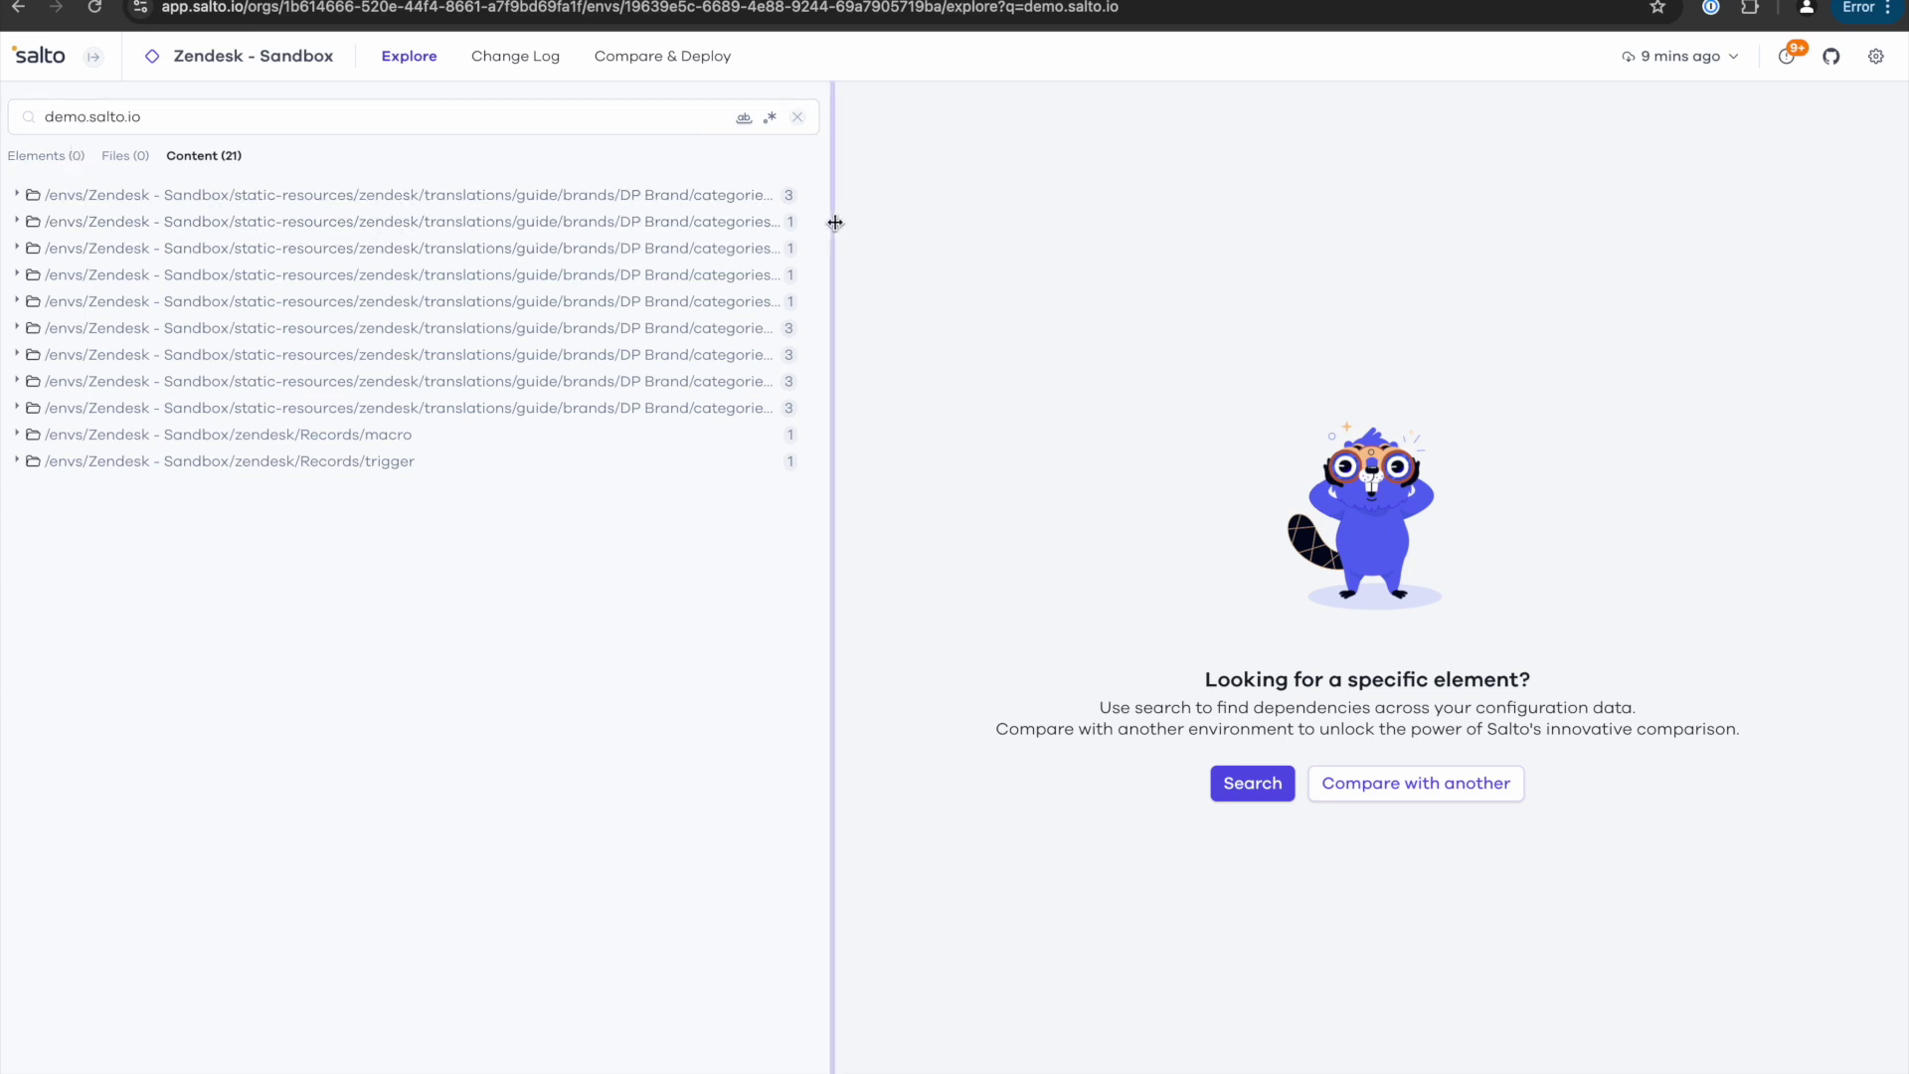
drag(836, 222, 537, 223)
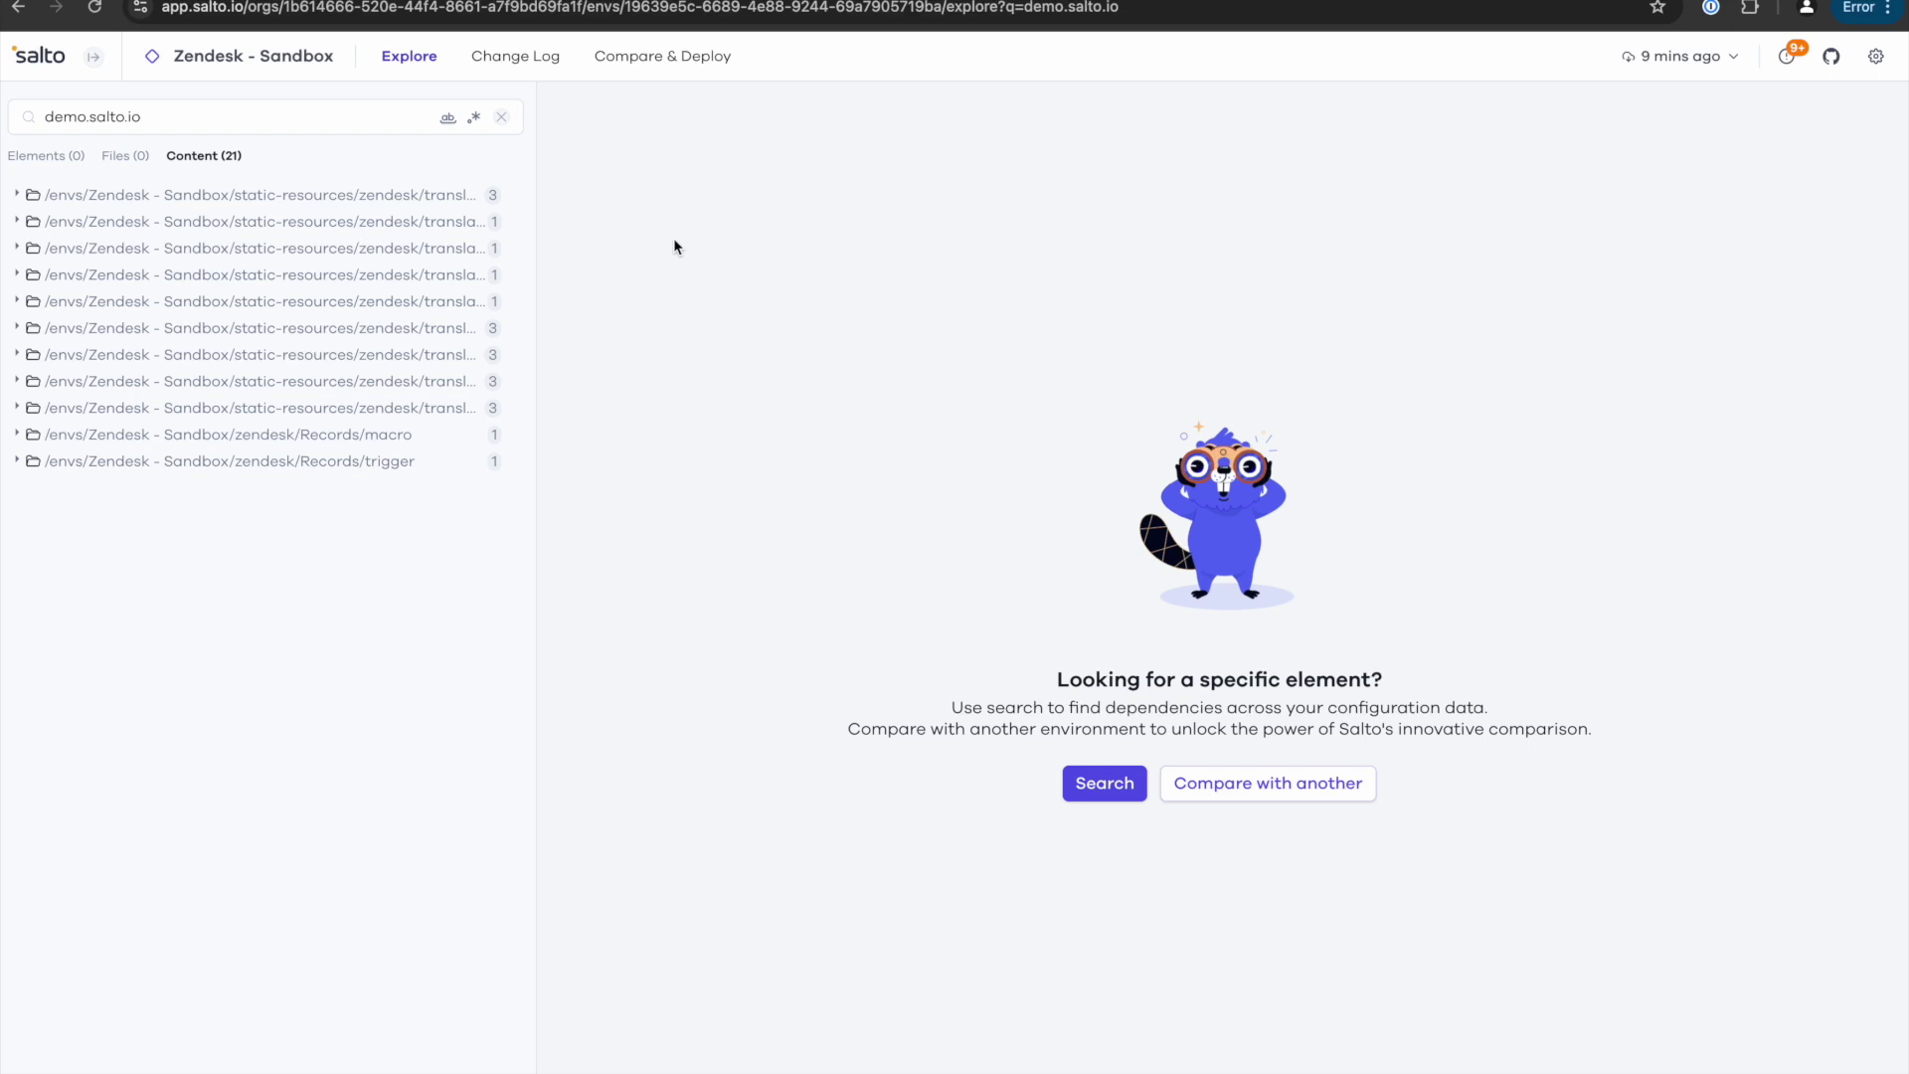
Open the URL Bulk Changes draft deployment and open its environment configuration in the web editor.
click(672, 62)
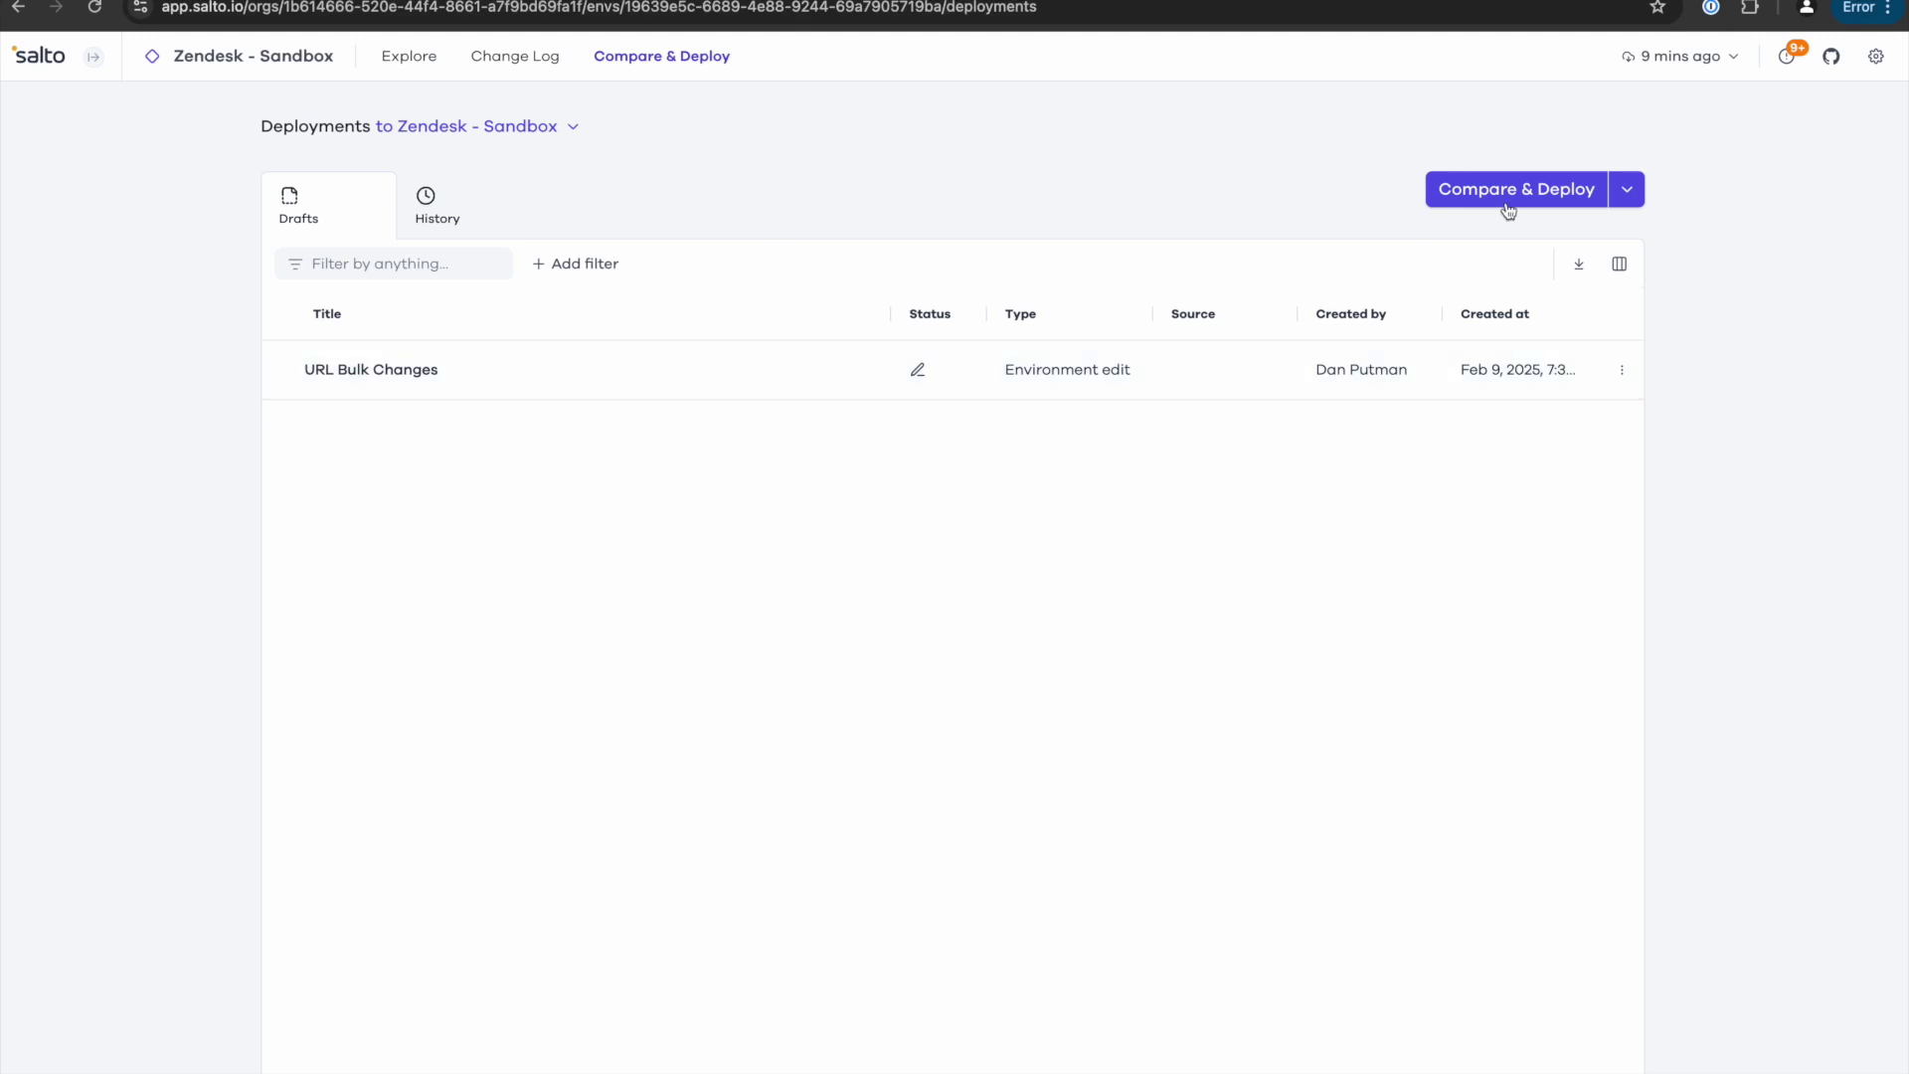
click(1627, 189)
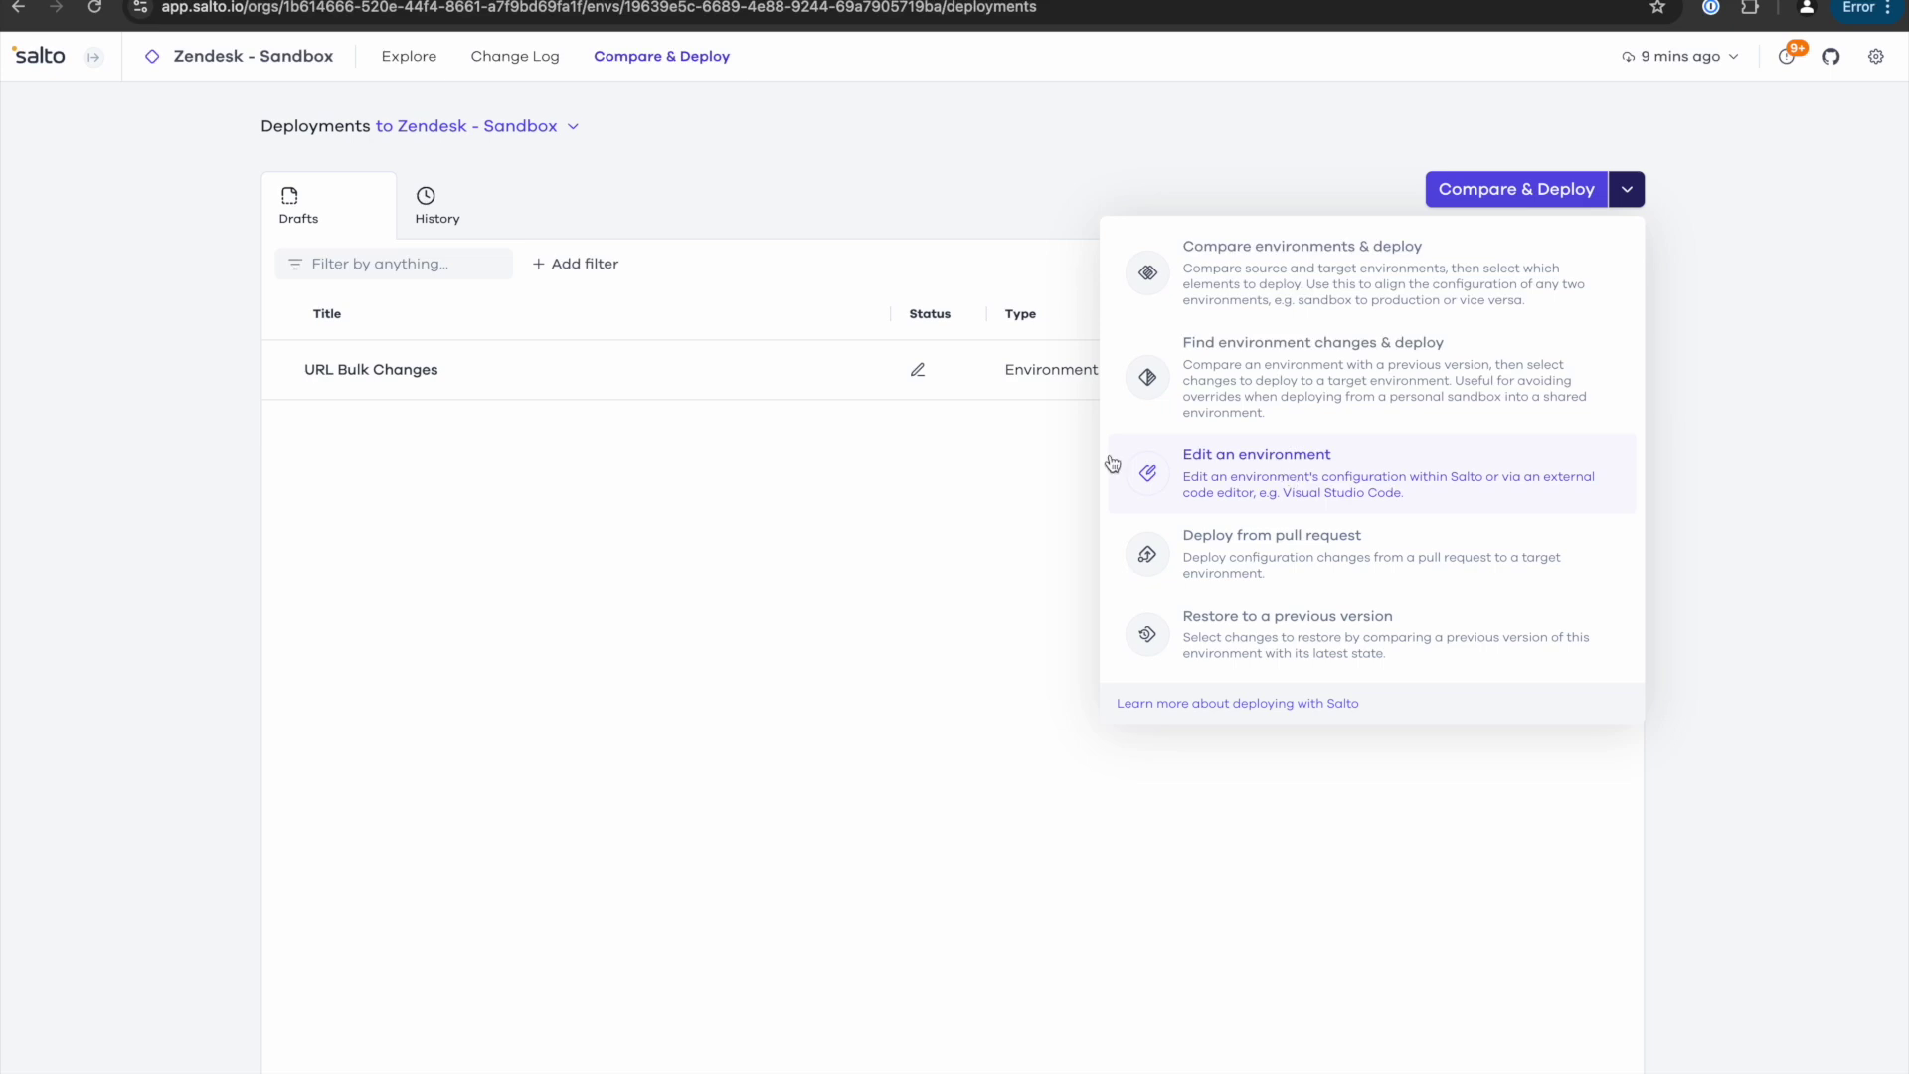
click(861, 438)
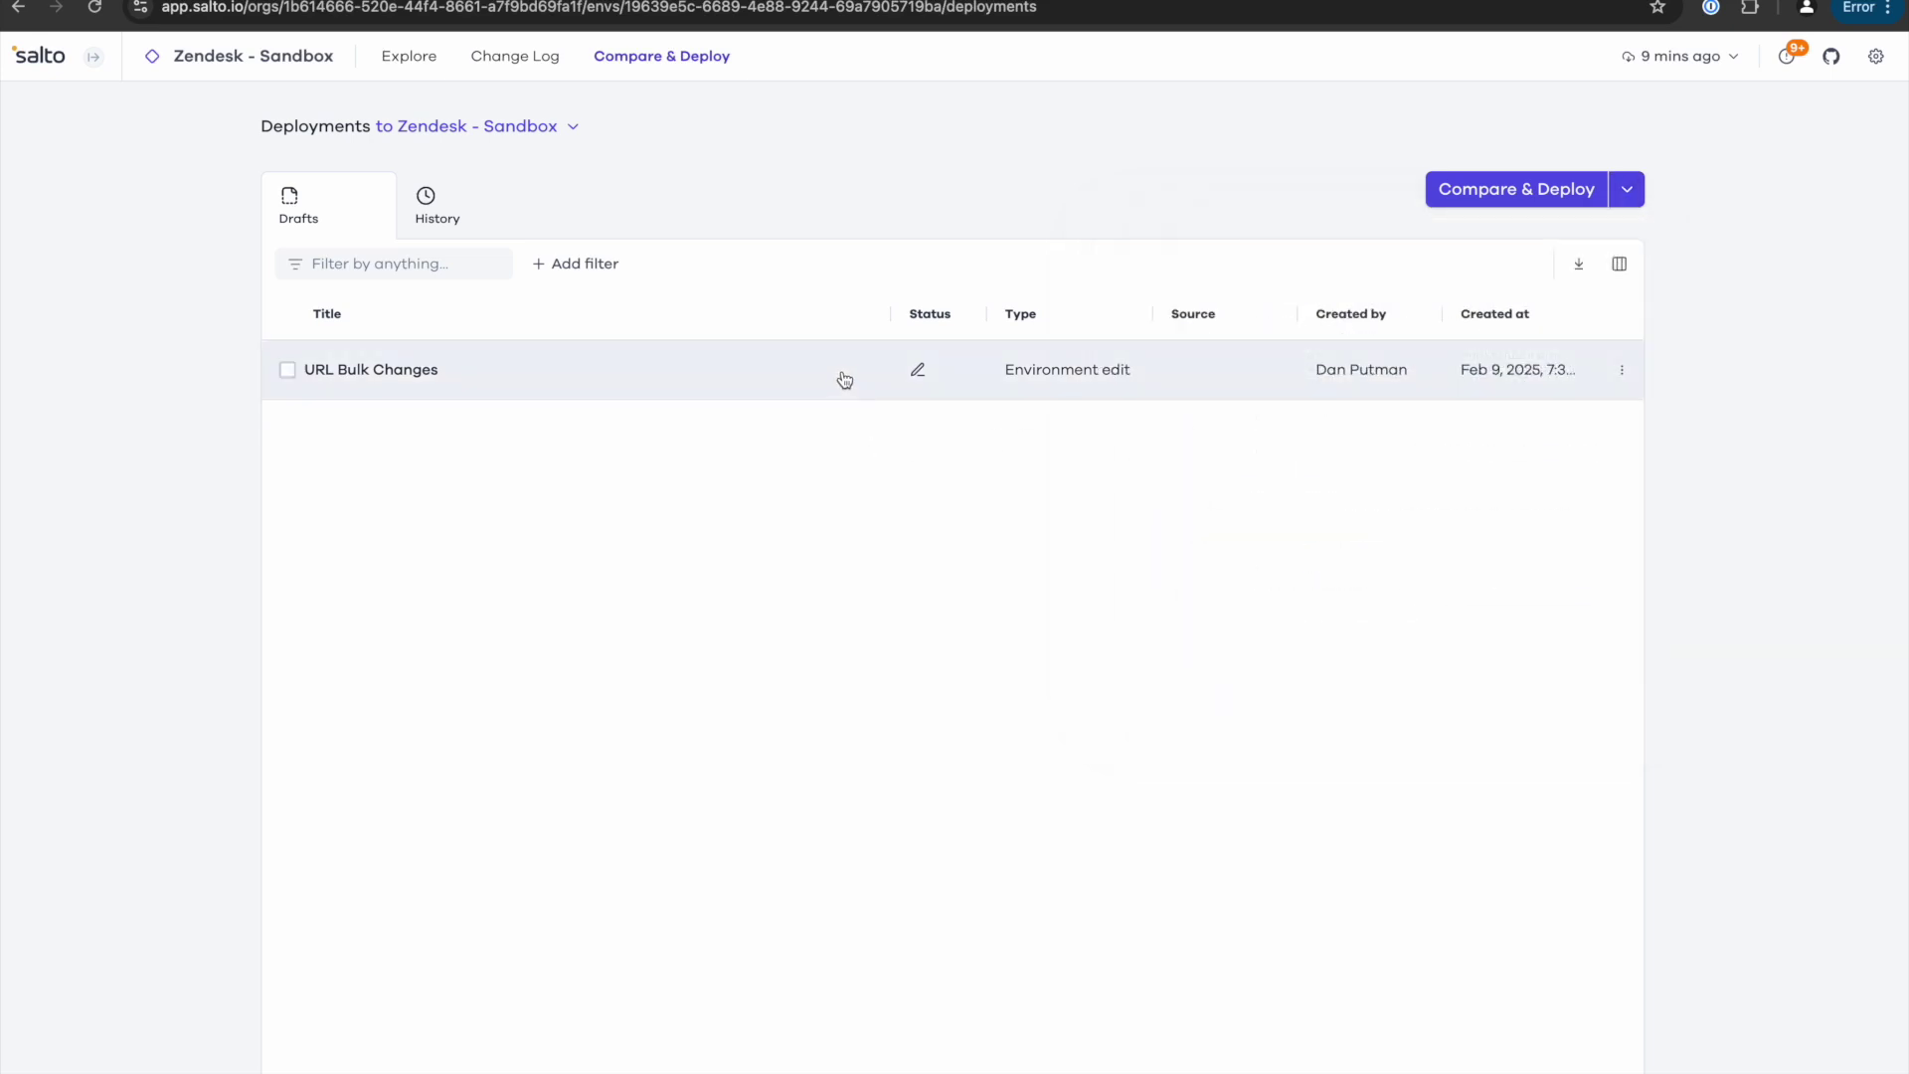
click(843, 377)
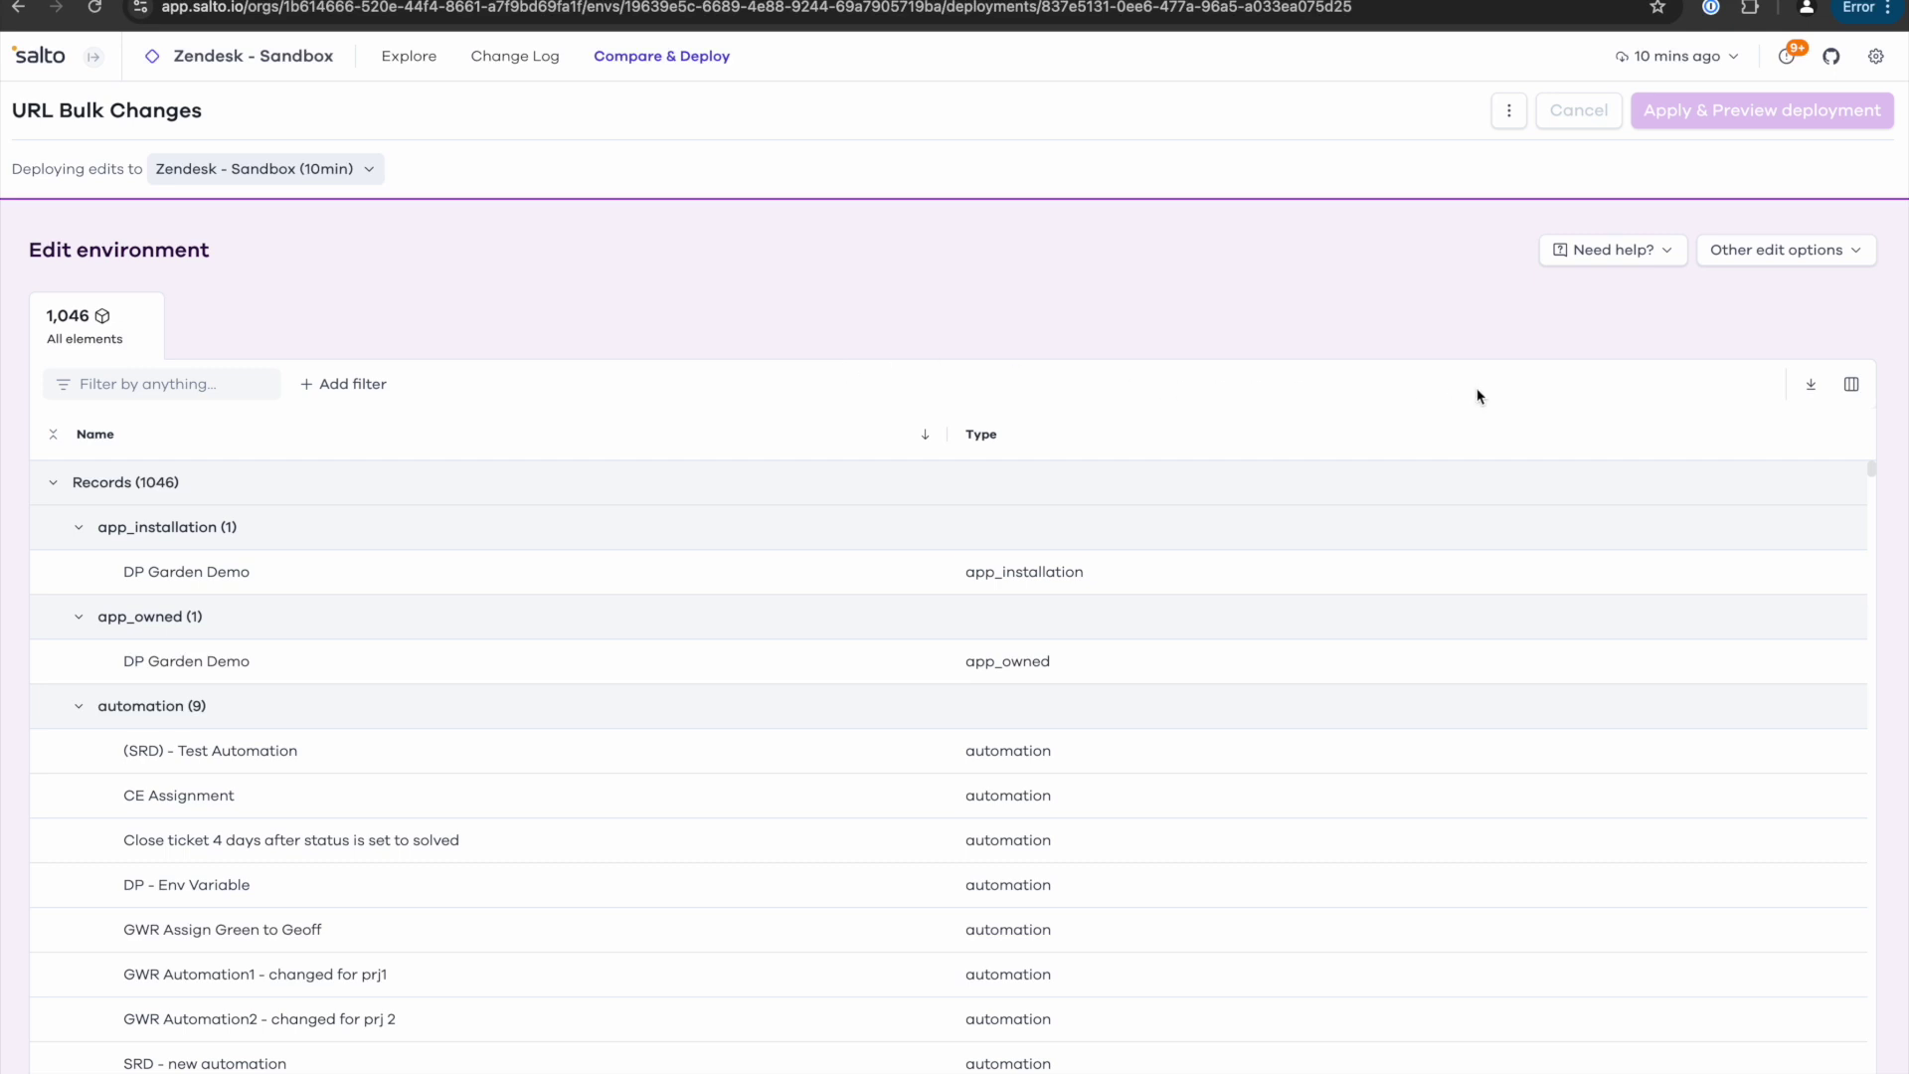
click(1787, 253)
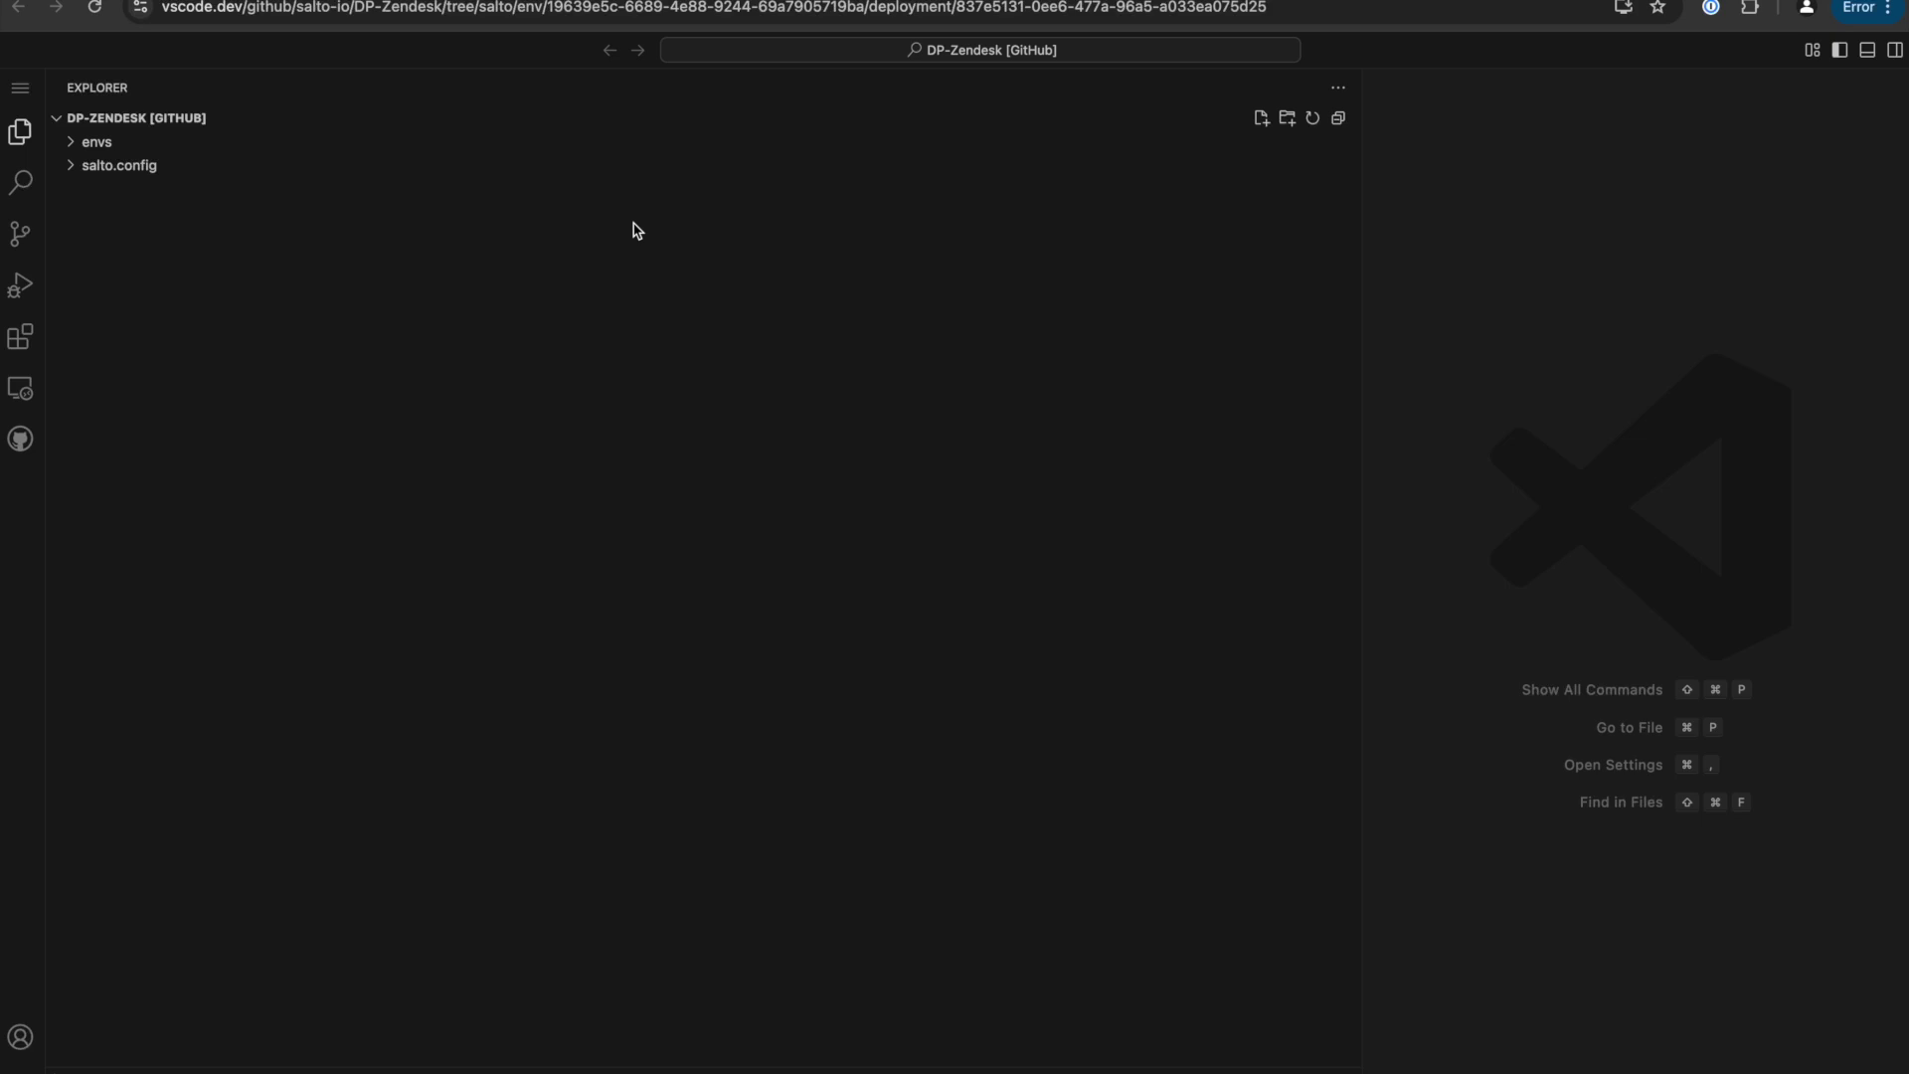
Replace every occurrence of demo.salto.io with app.salto.io across all files in the repository.
click(21, 183)
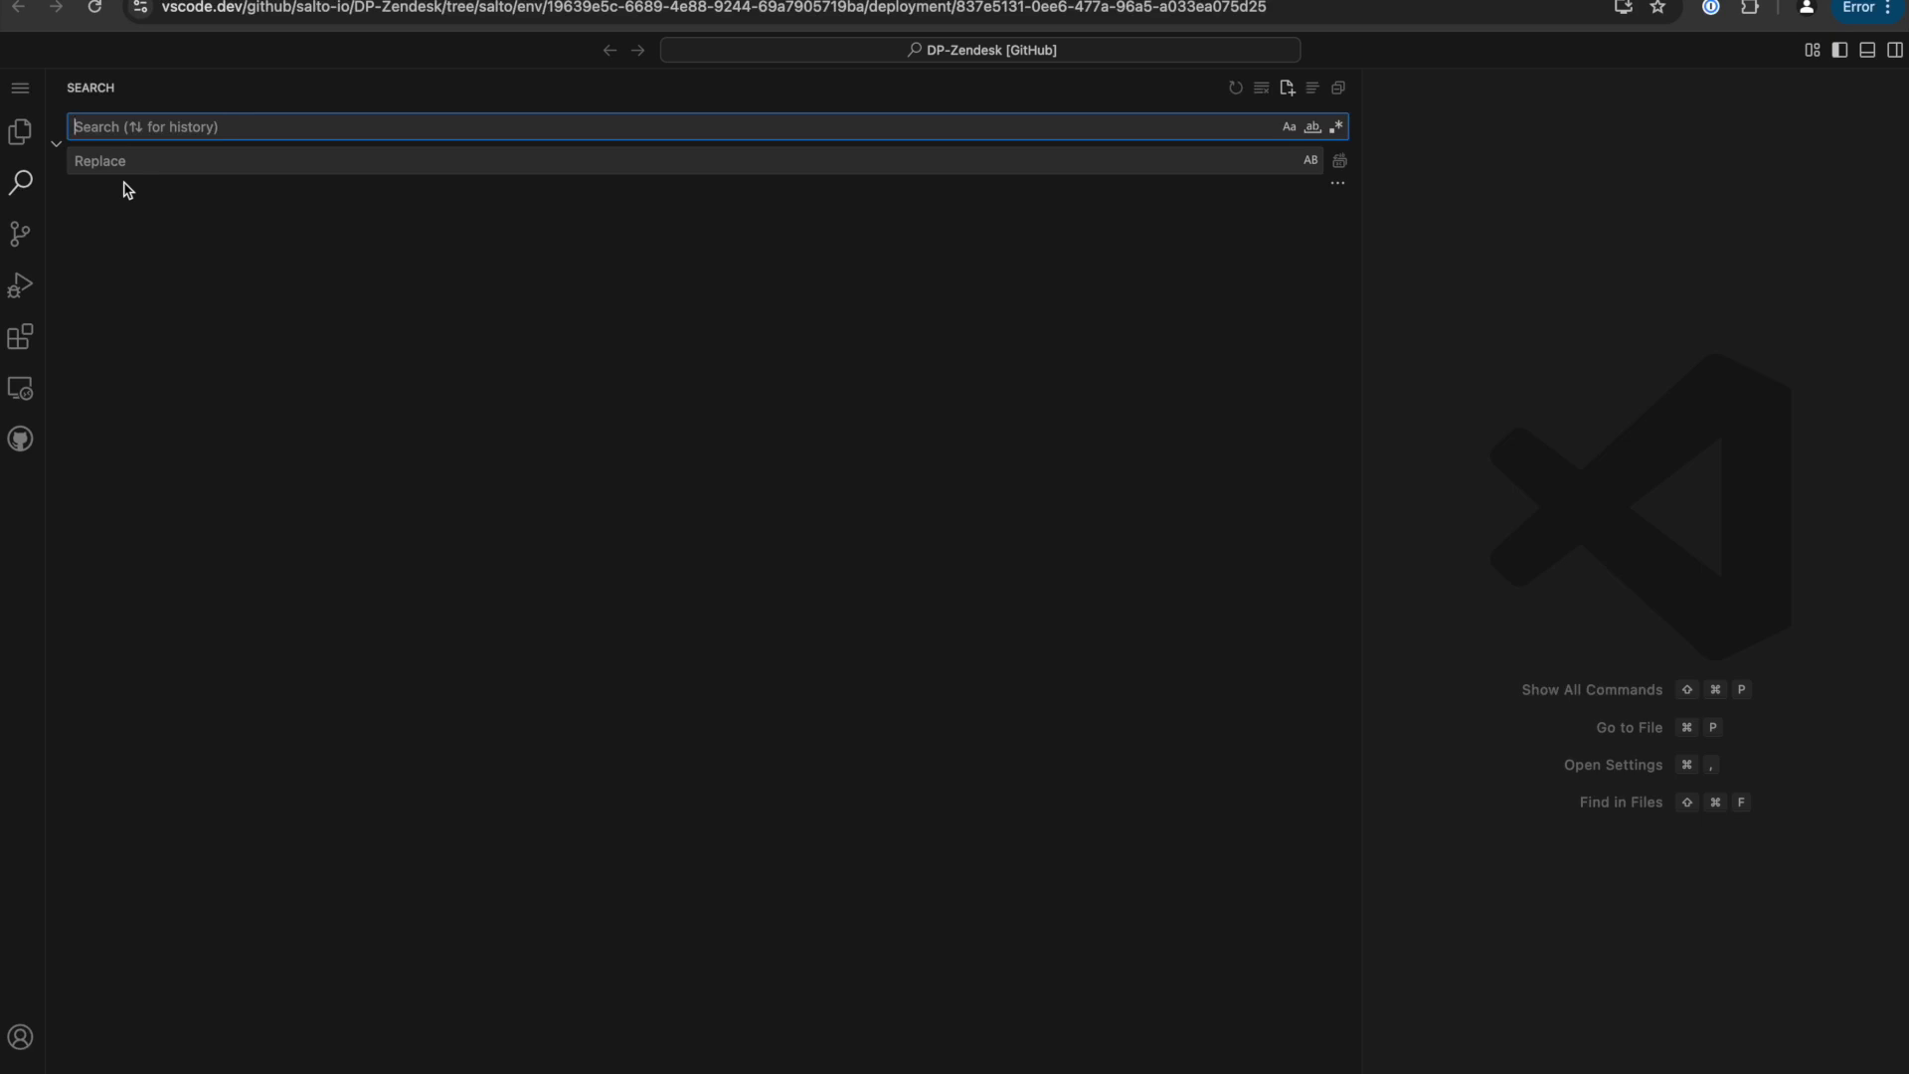
text(demo.salto.io)
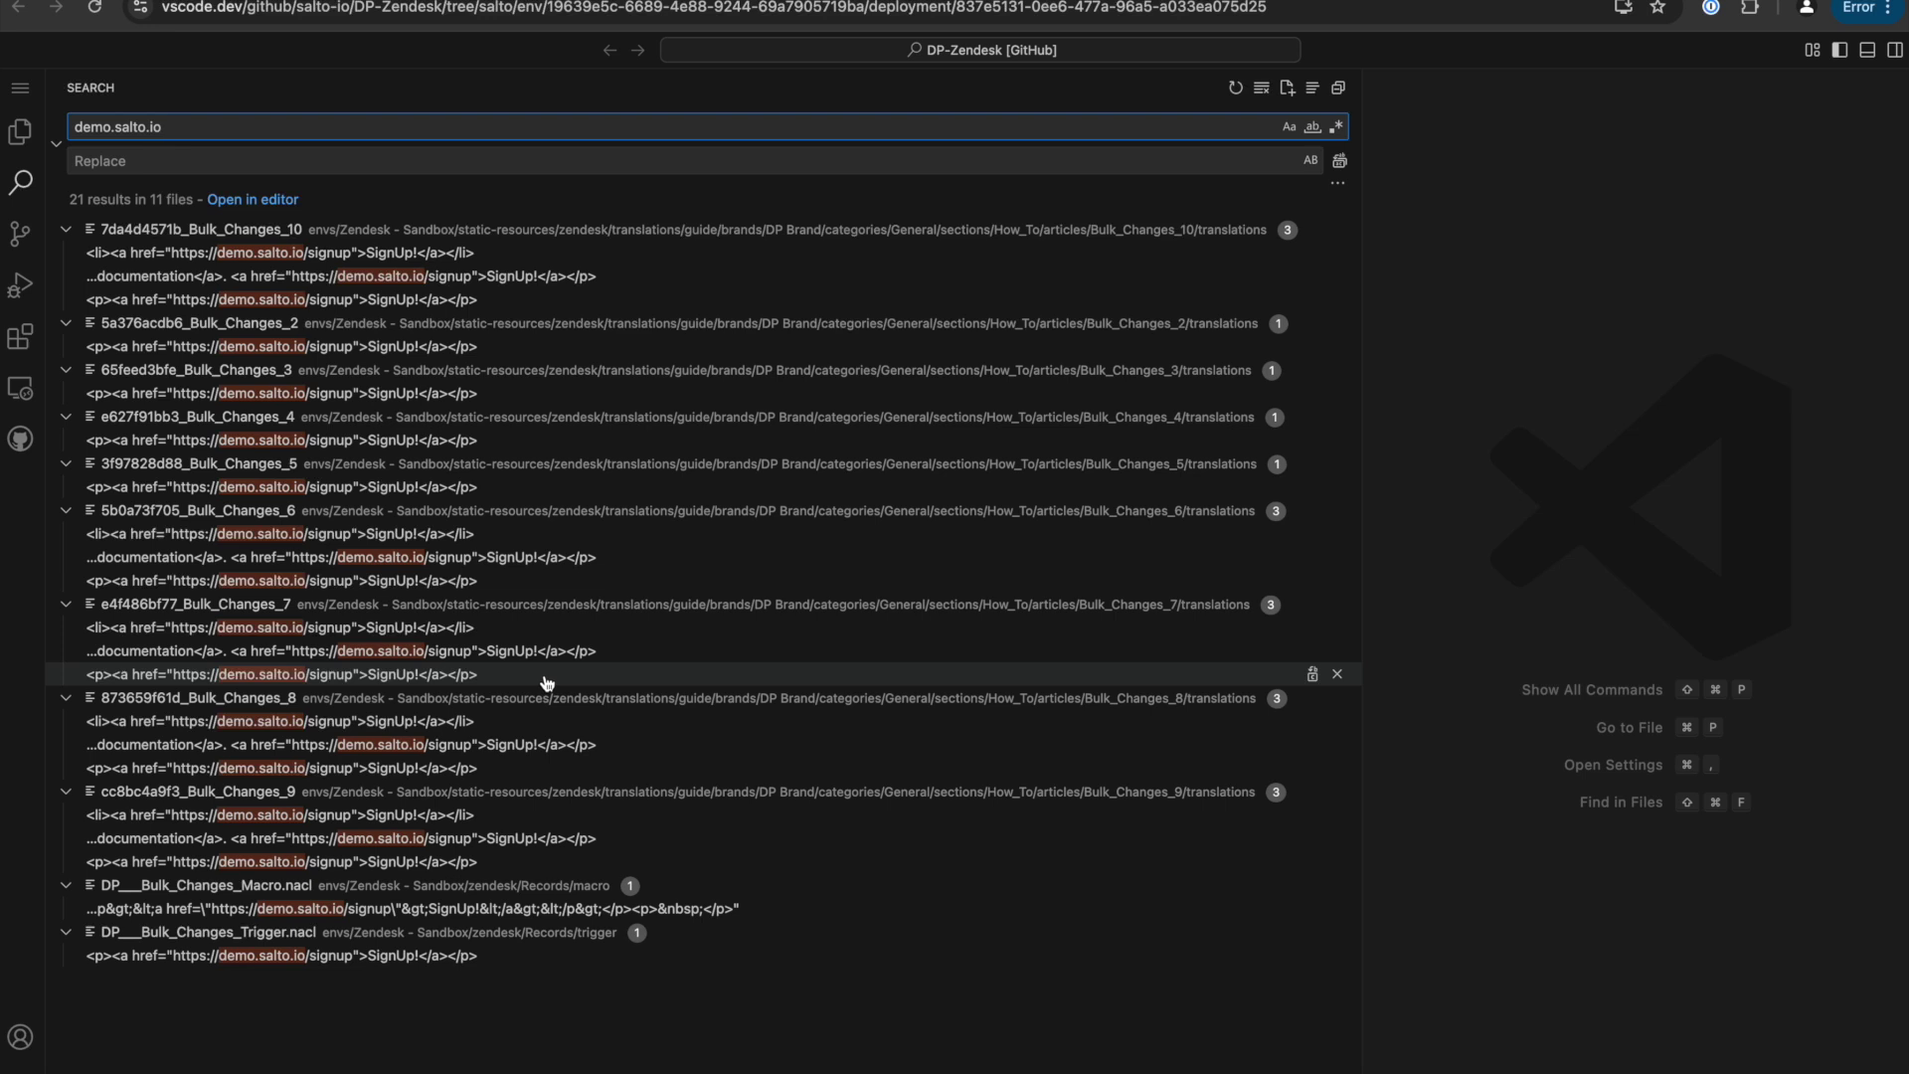
click(429, 157)
text(app.salto.io)
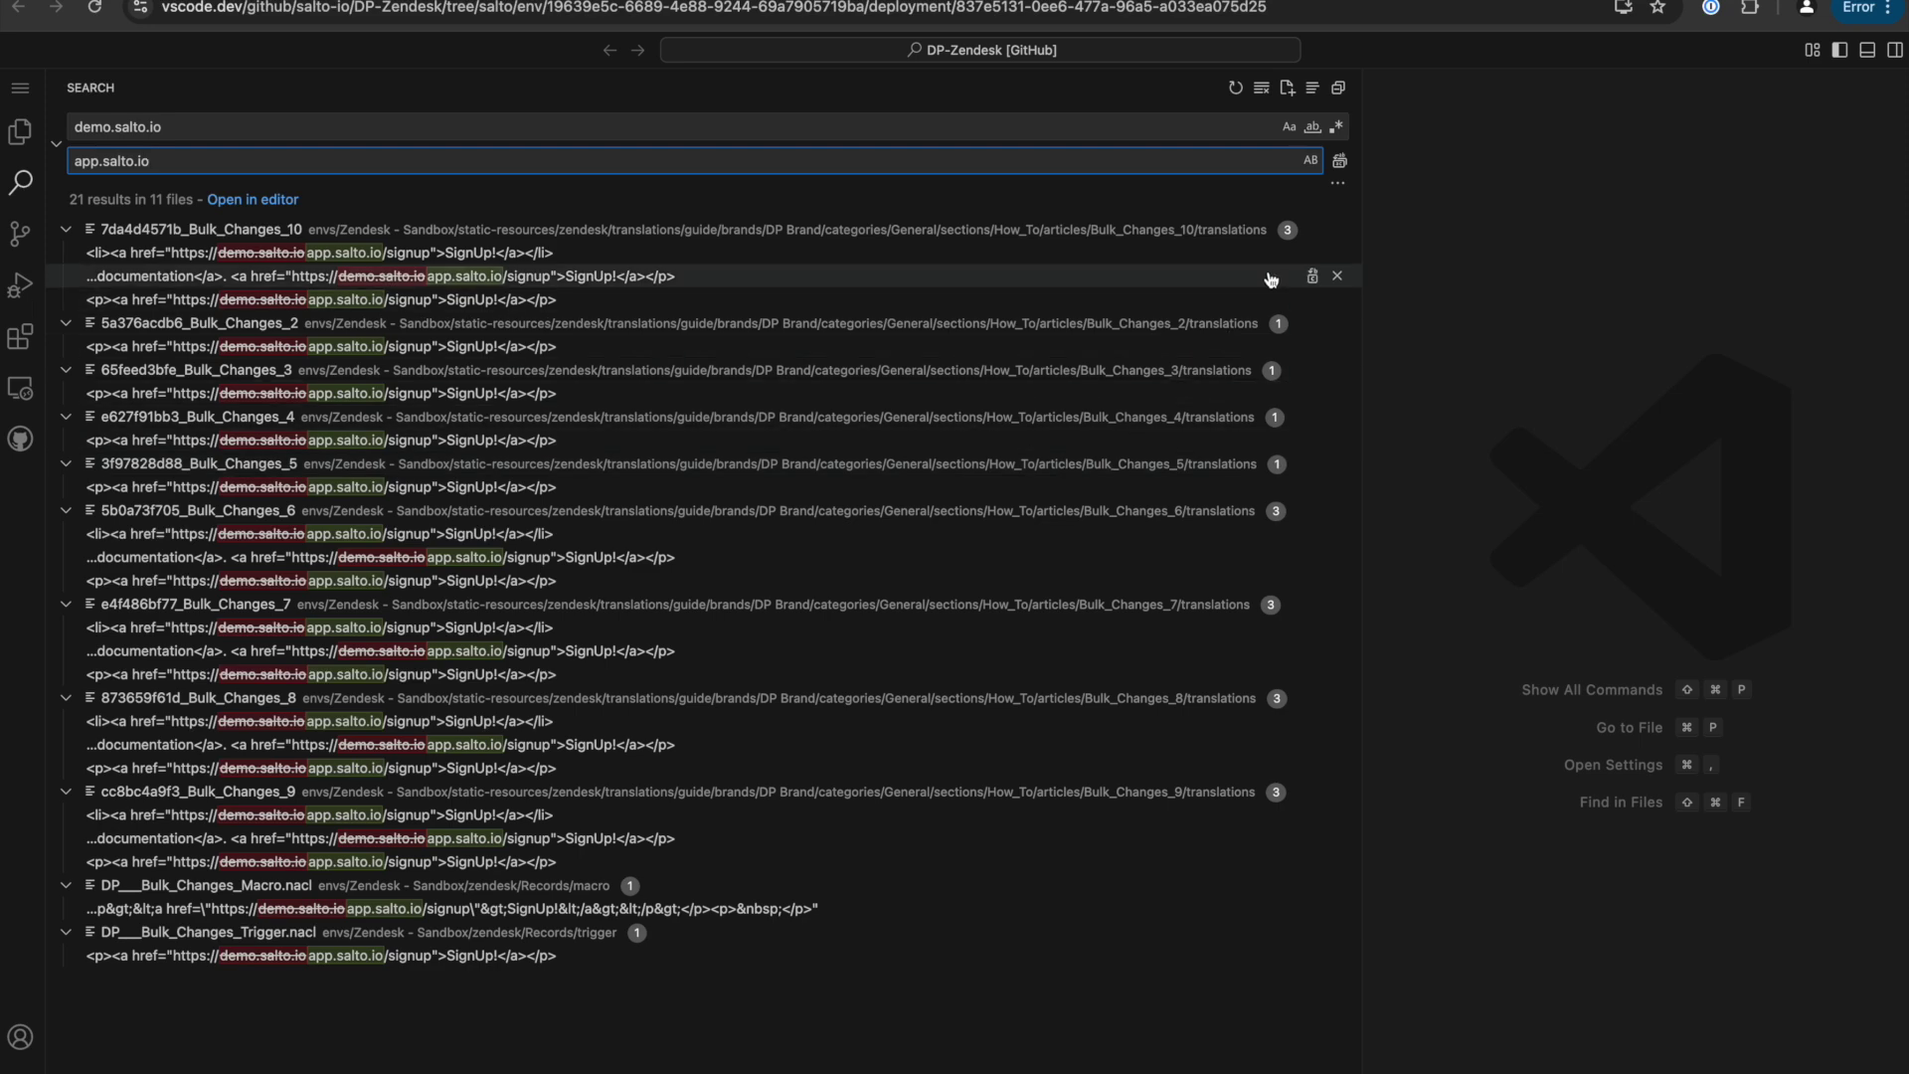
click(1340, 163)
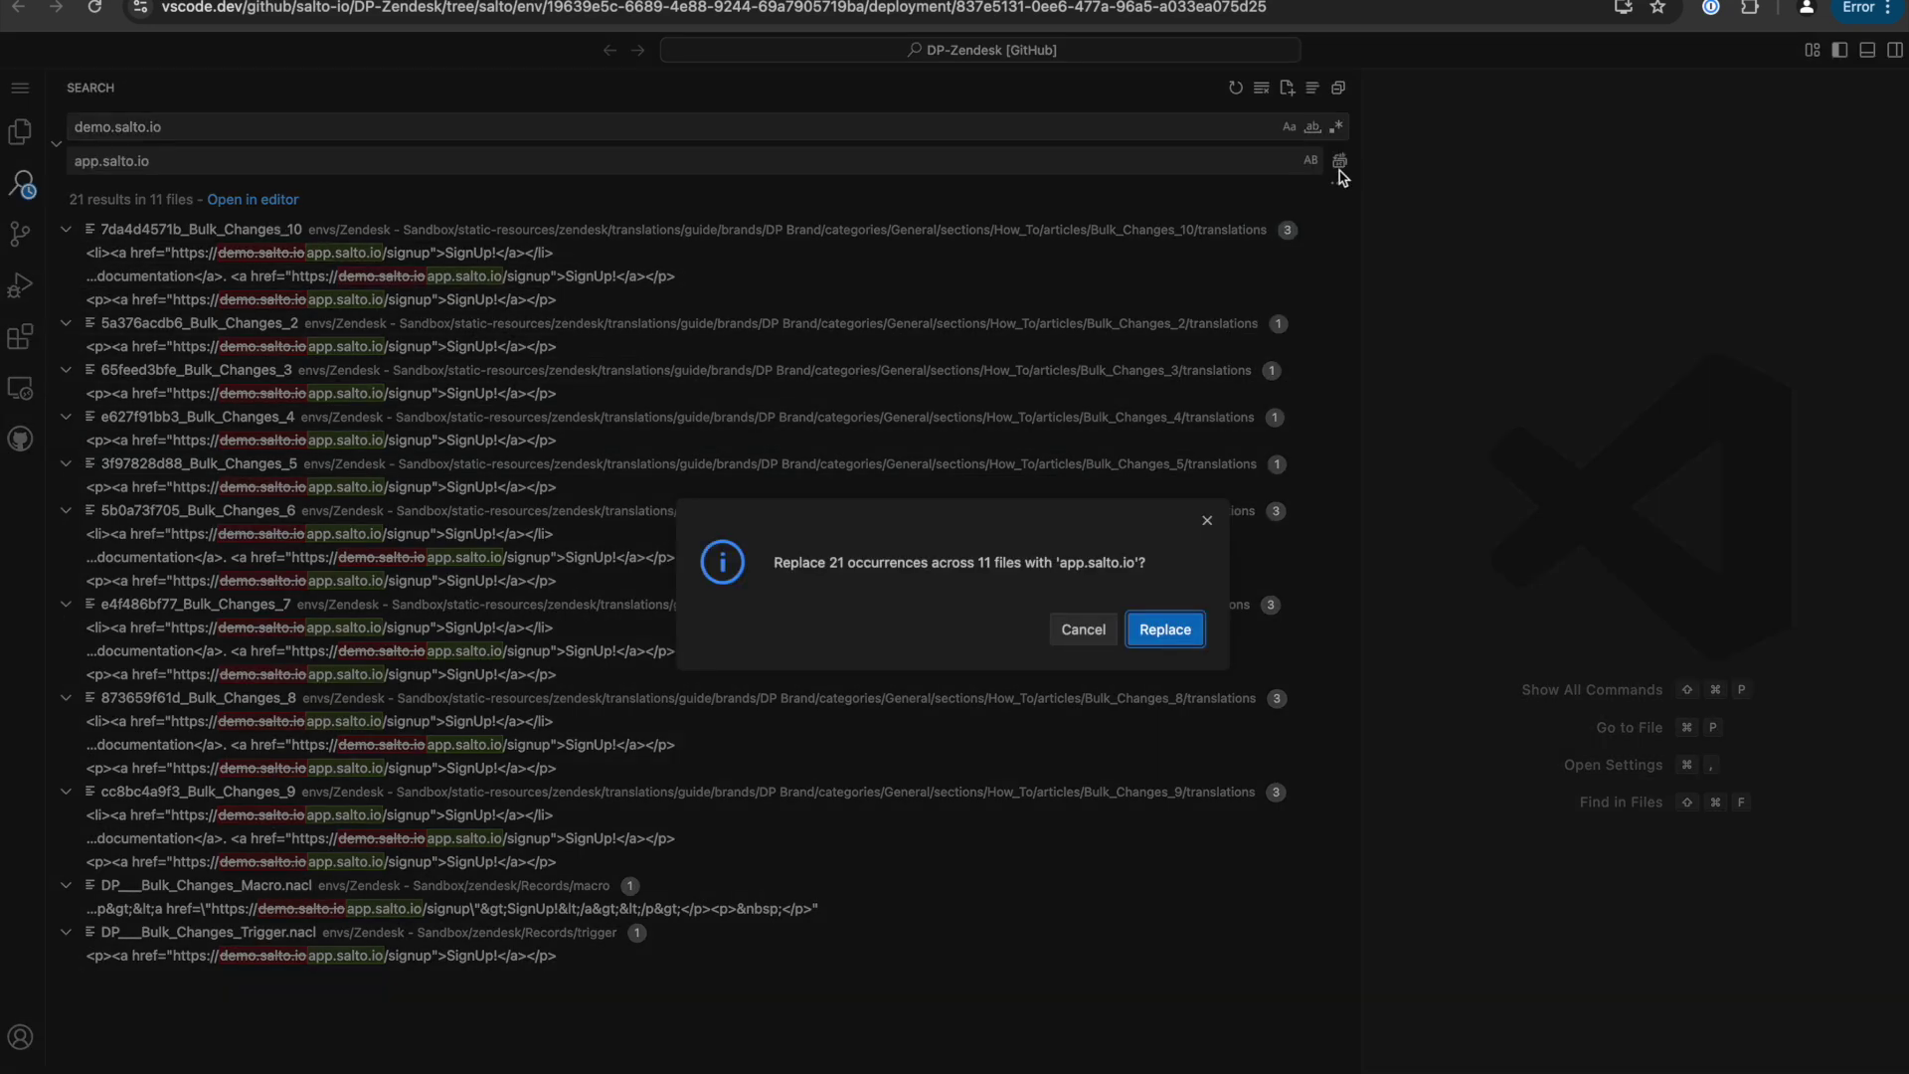
click(1171, 633)
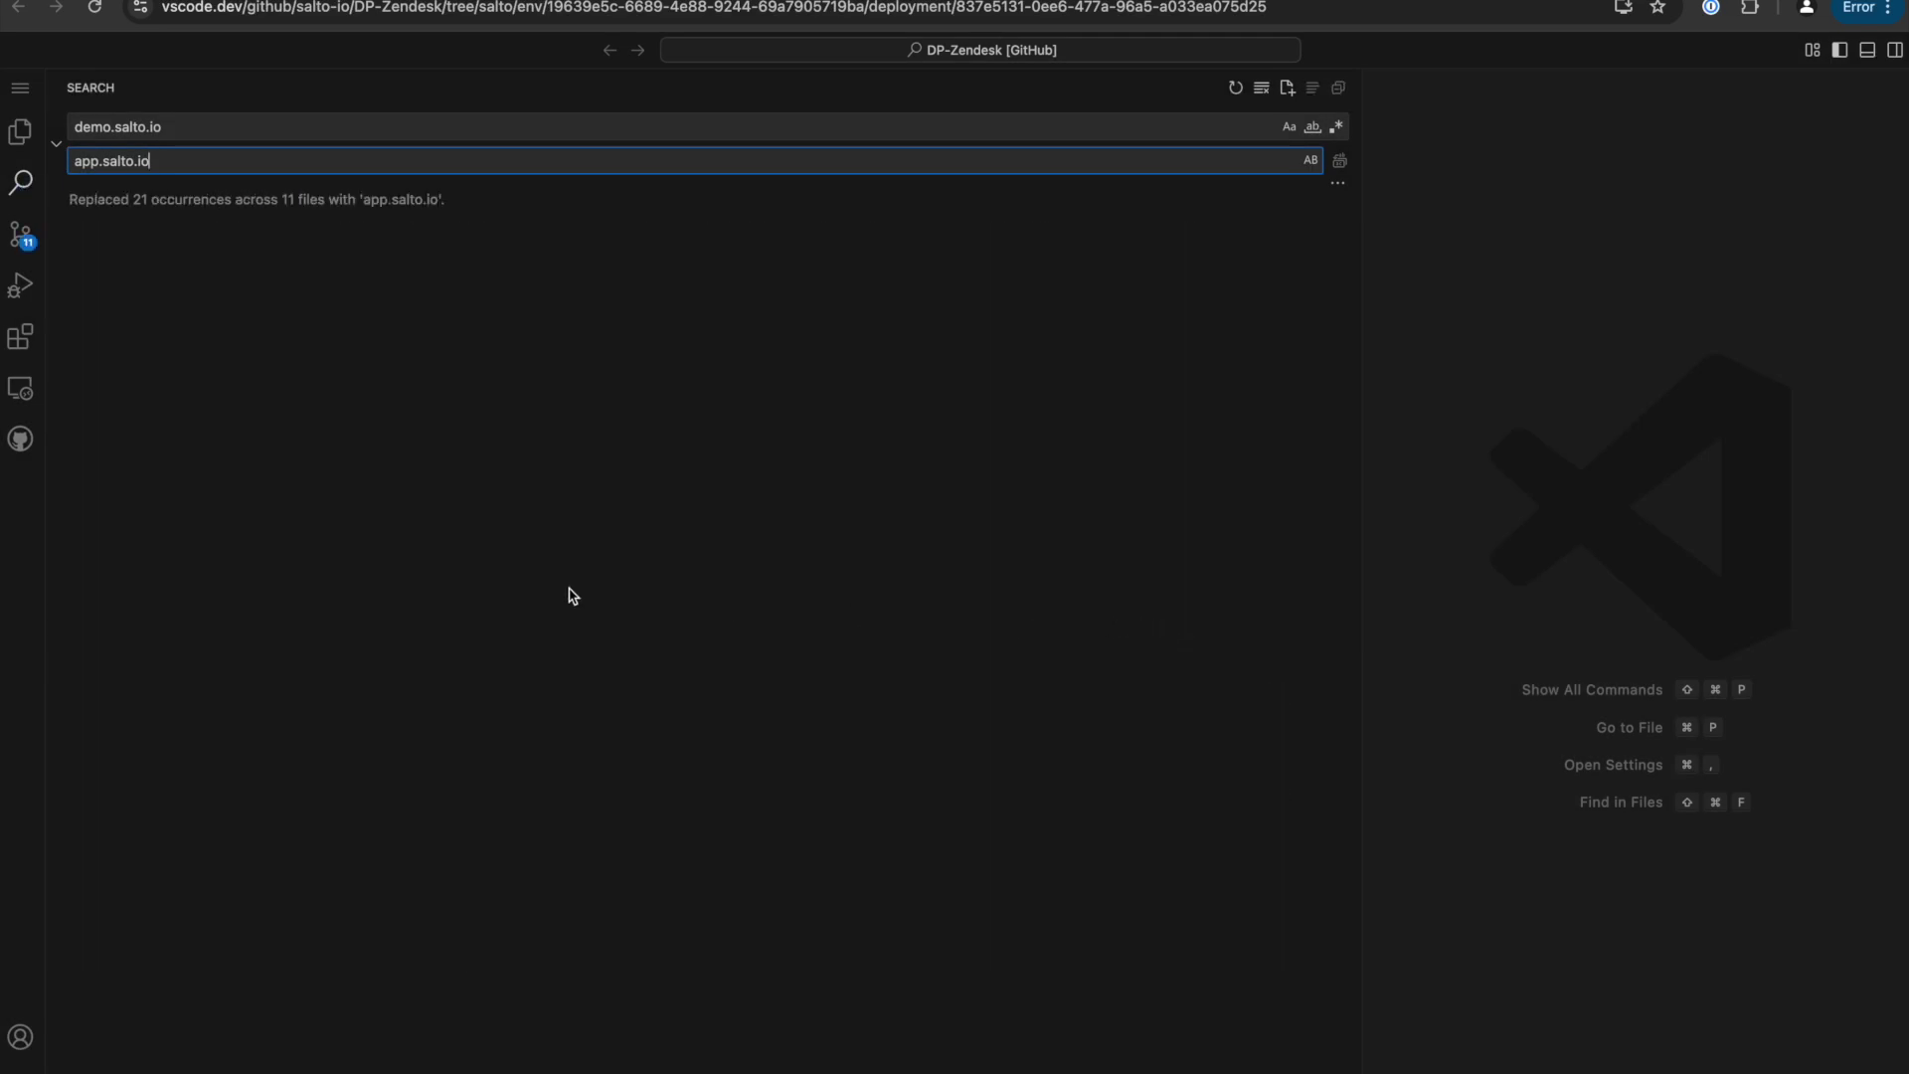
Commit and push all changed files to GitHub with the commit message "Bulk Edits".
click(20, 233)
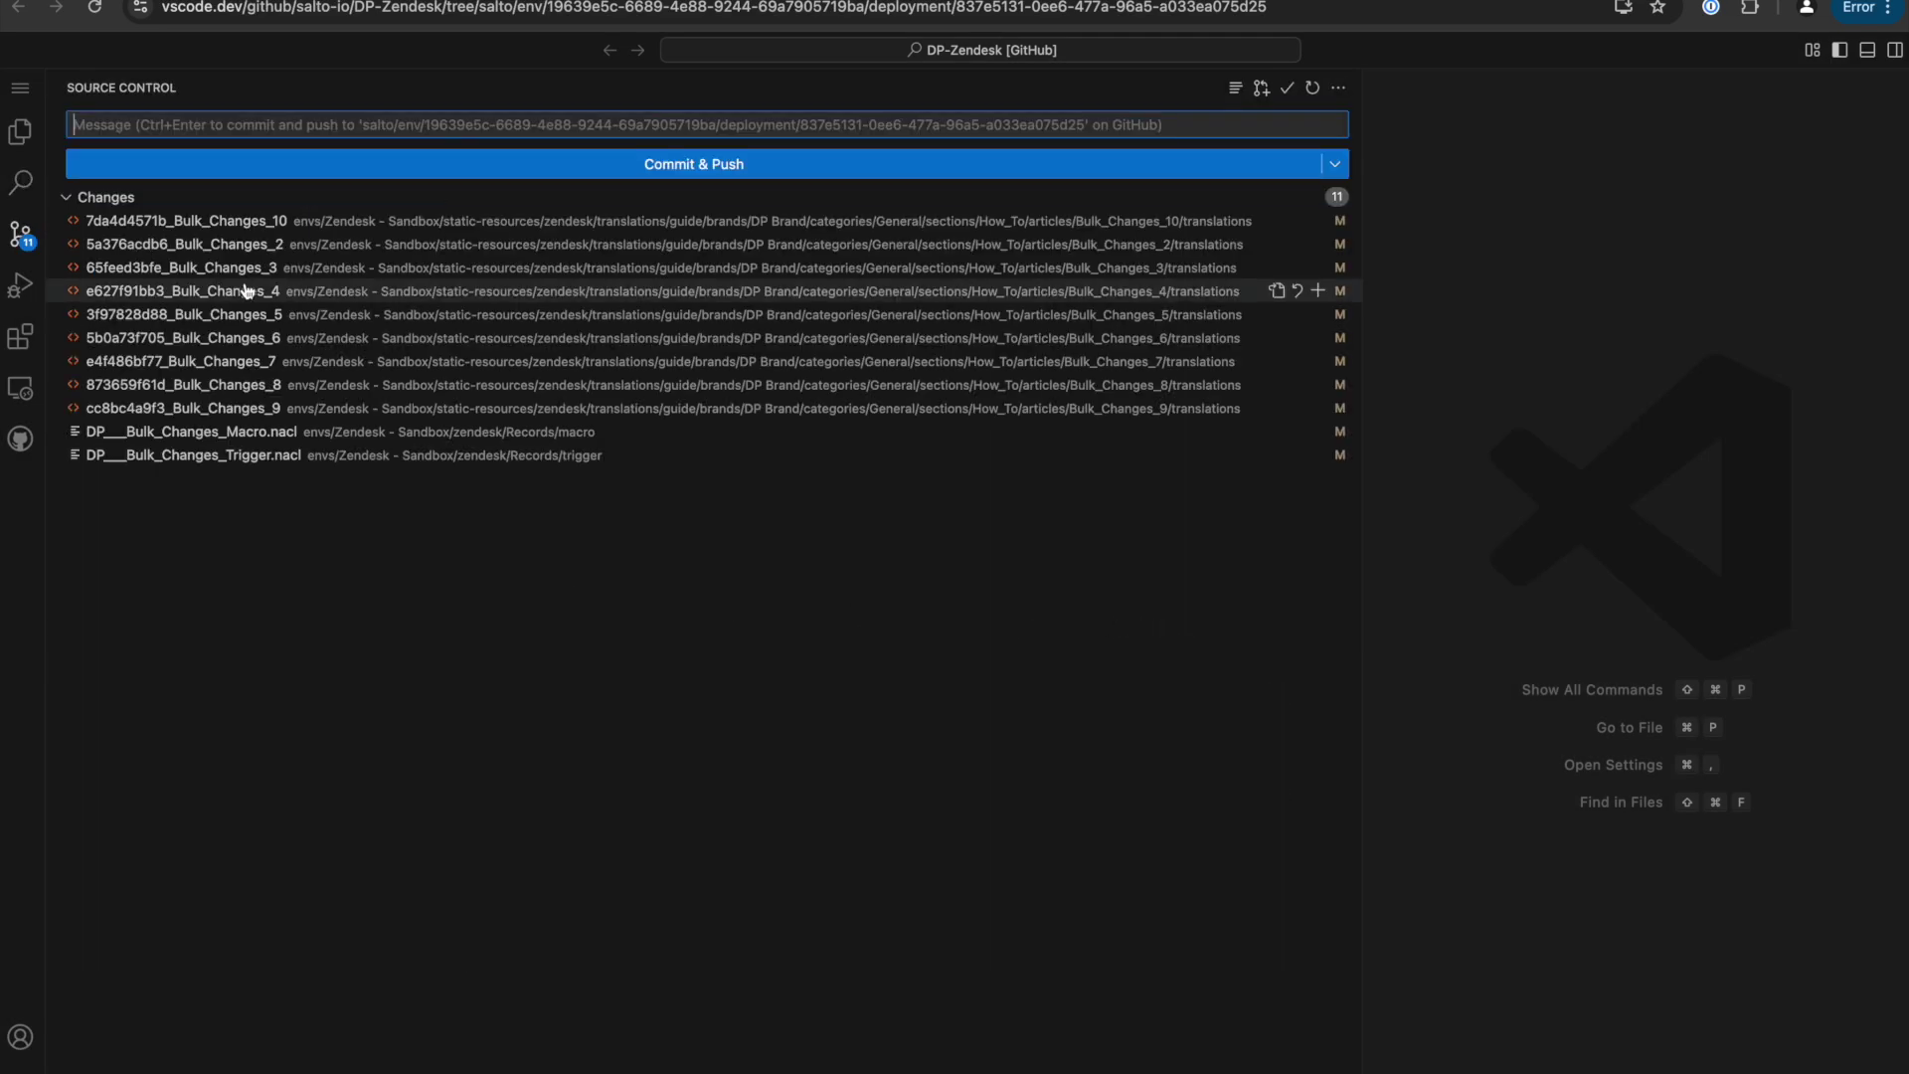
click(748, 171)
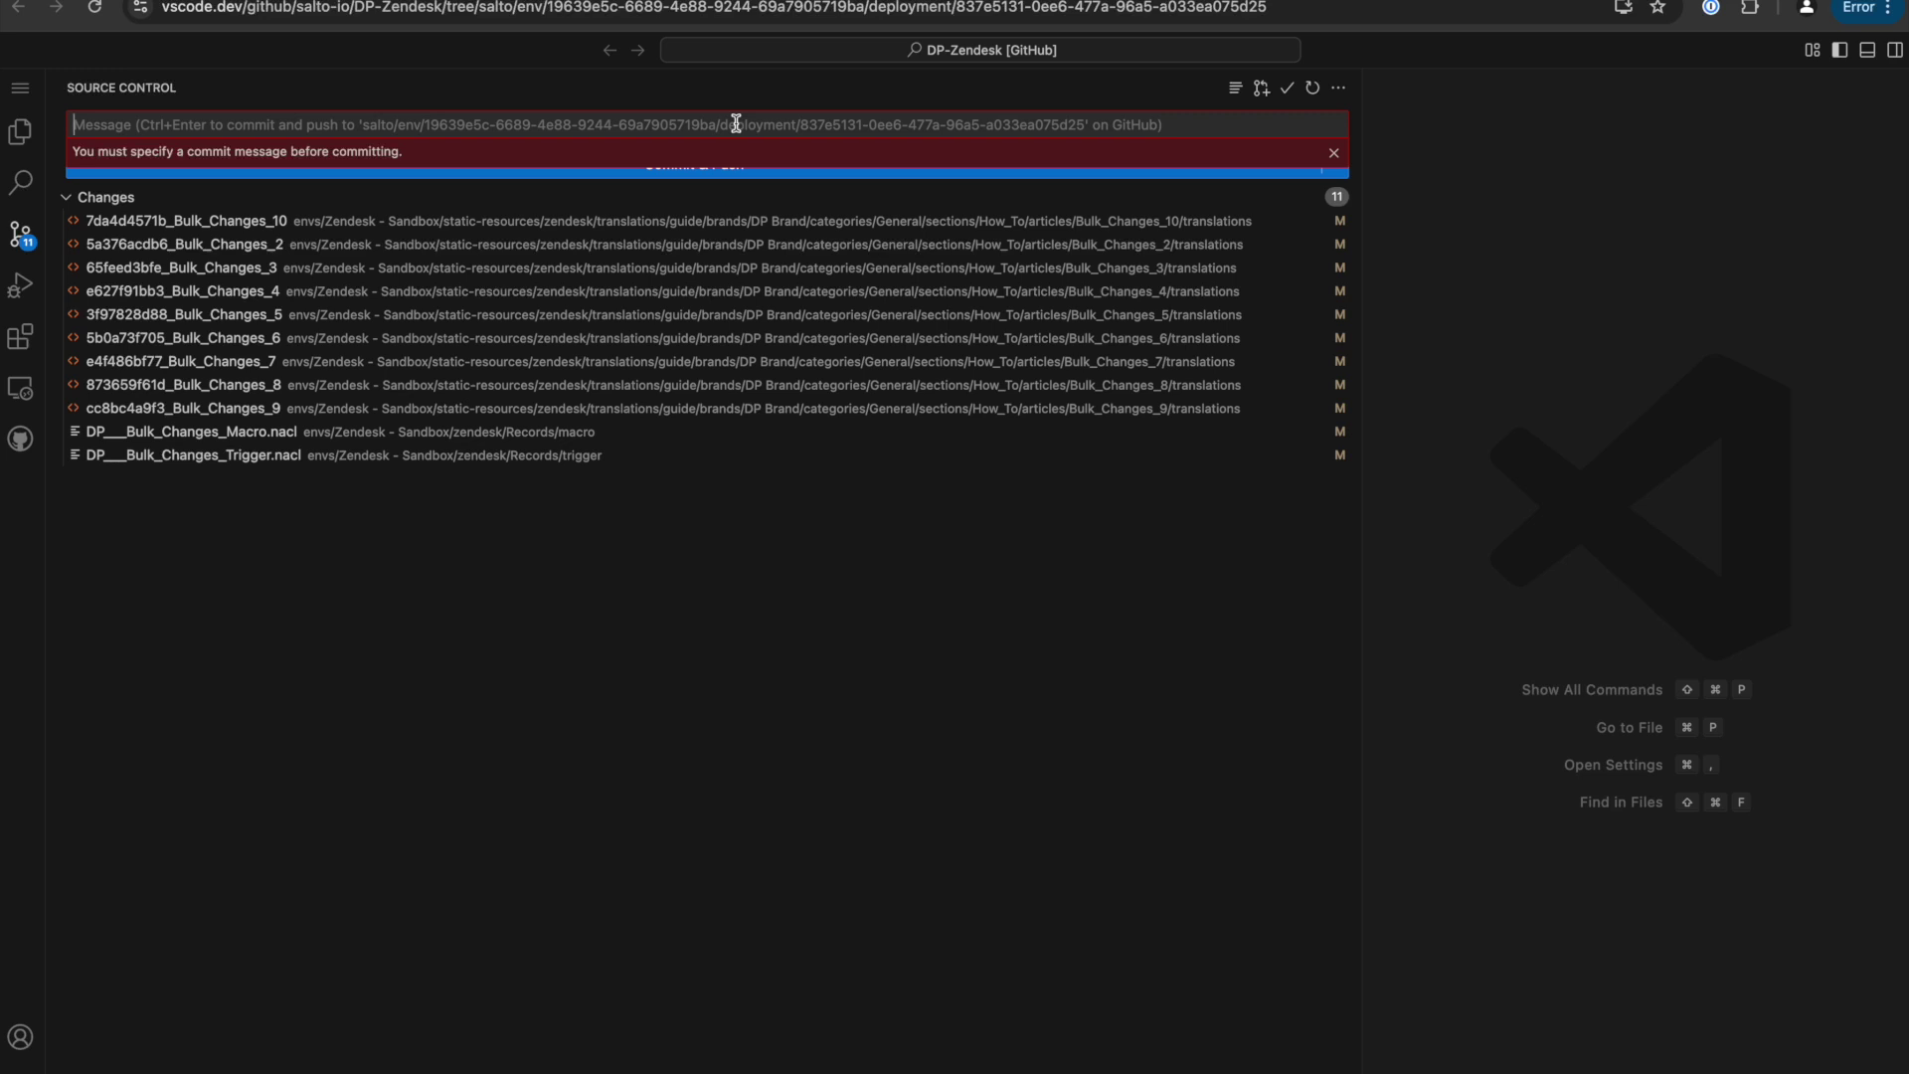
text(Bulk Edits)
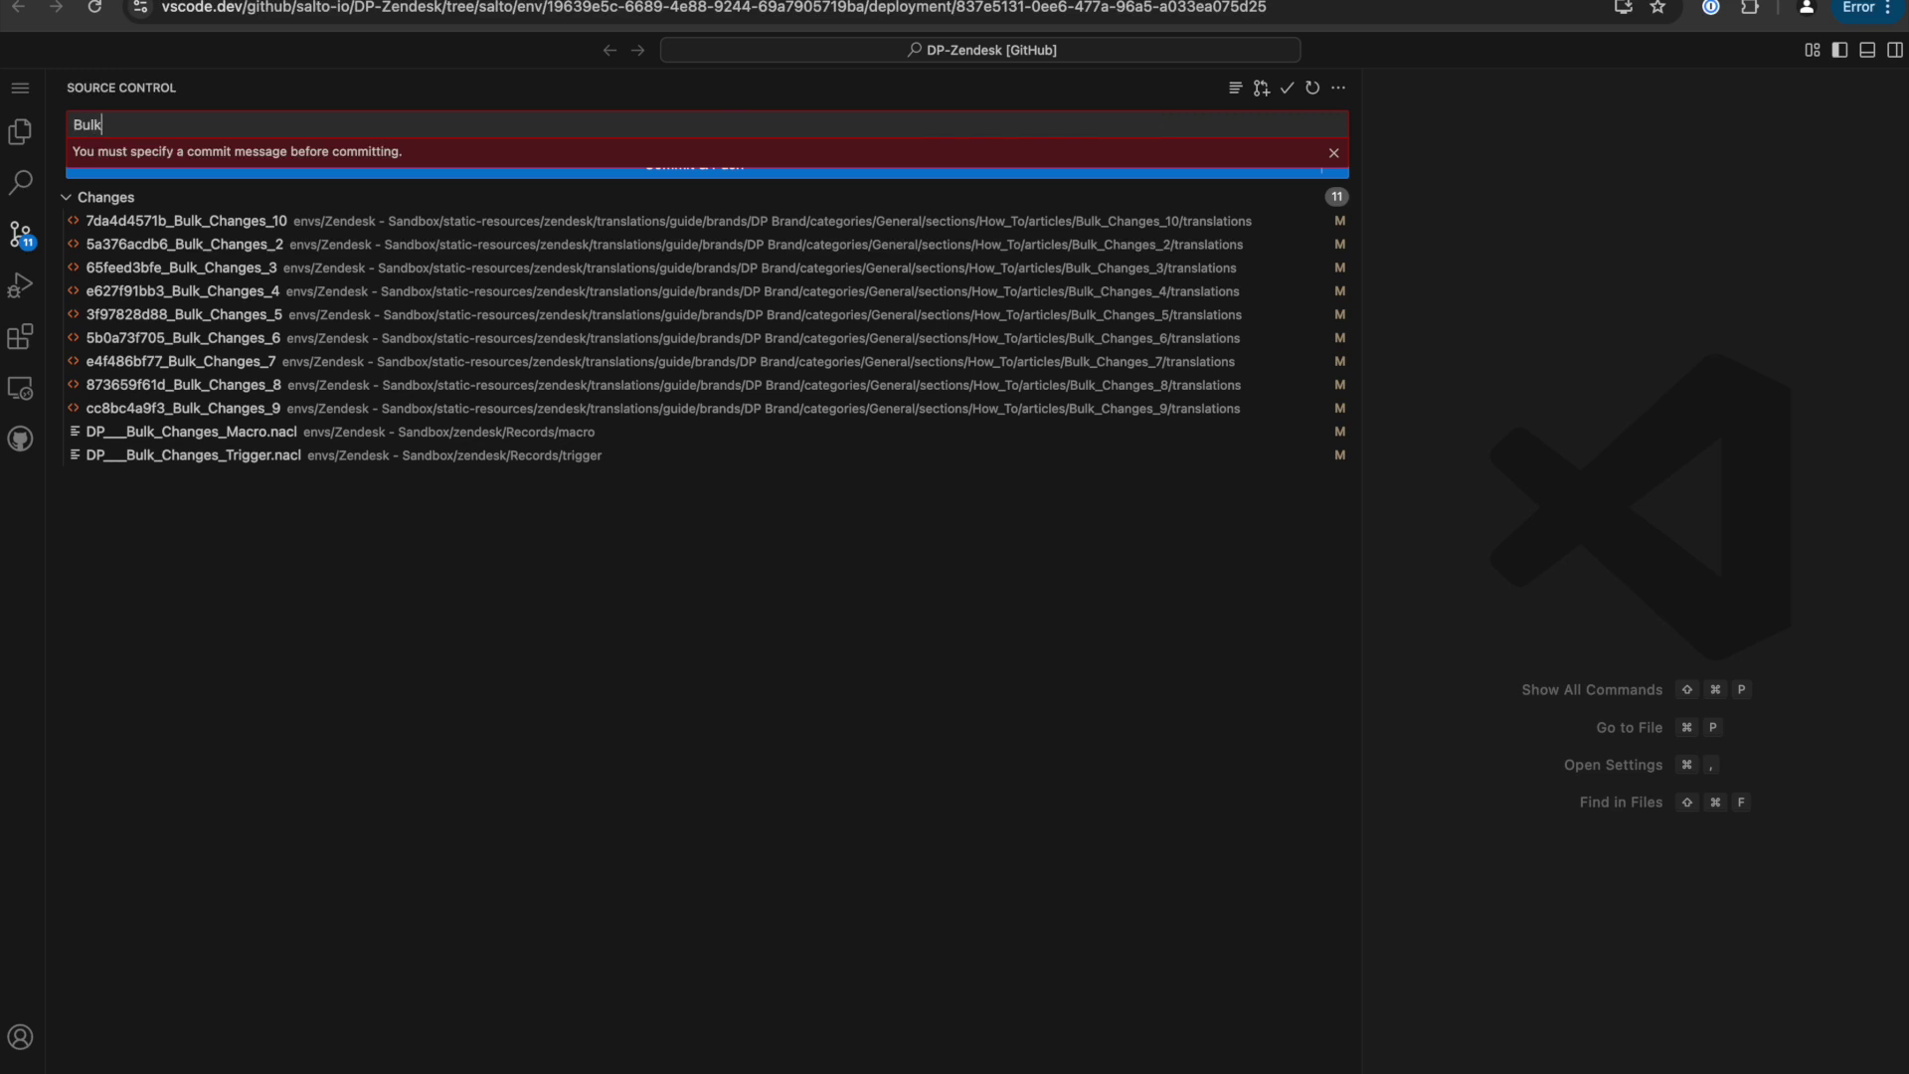
click(757, 165)
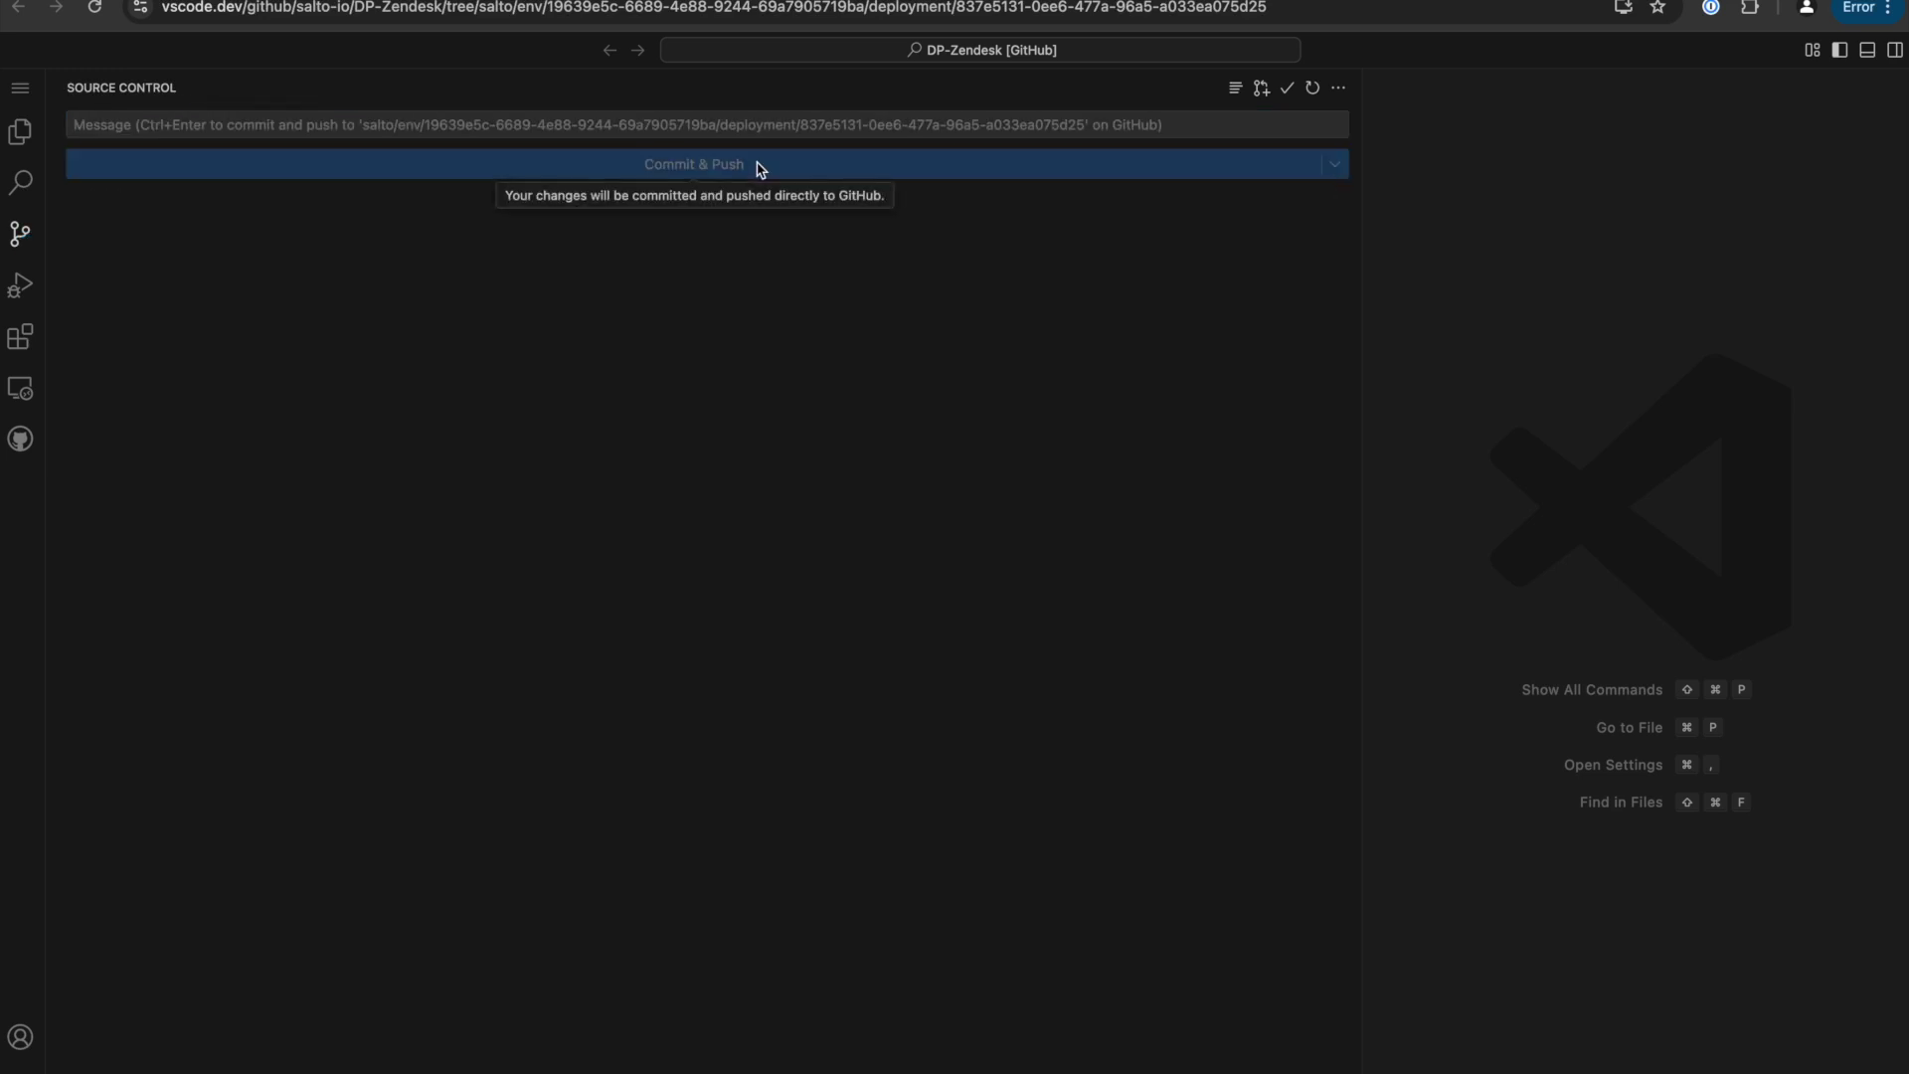
Return to the URL Bulk Changes deployment in Salto, pull in the new commit, and deploy the modified elements to Zendesk - Sandbox.
key(super+w)
click(997, 387)
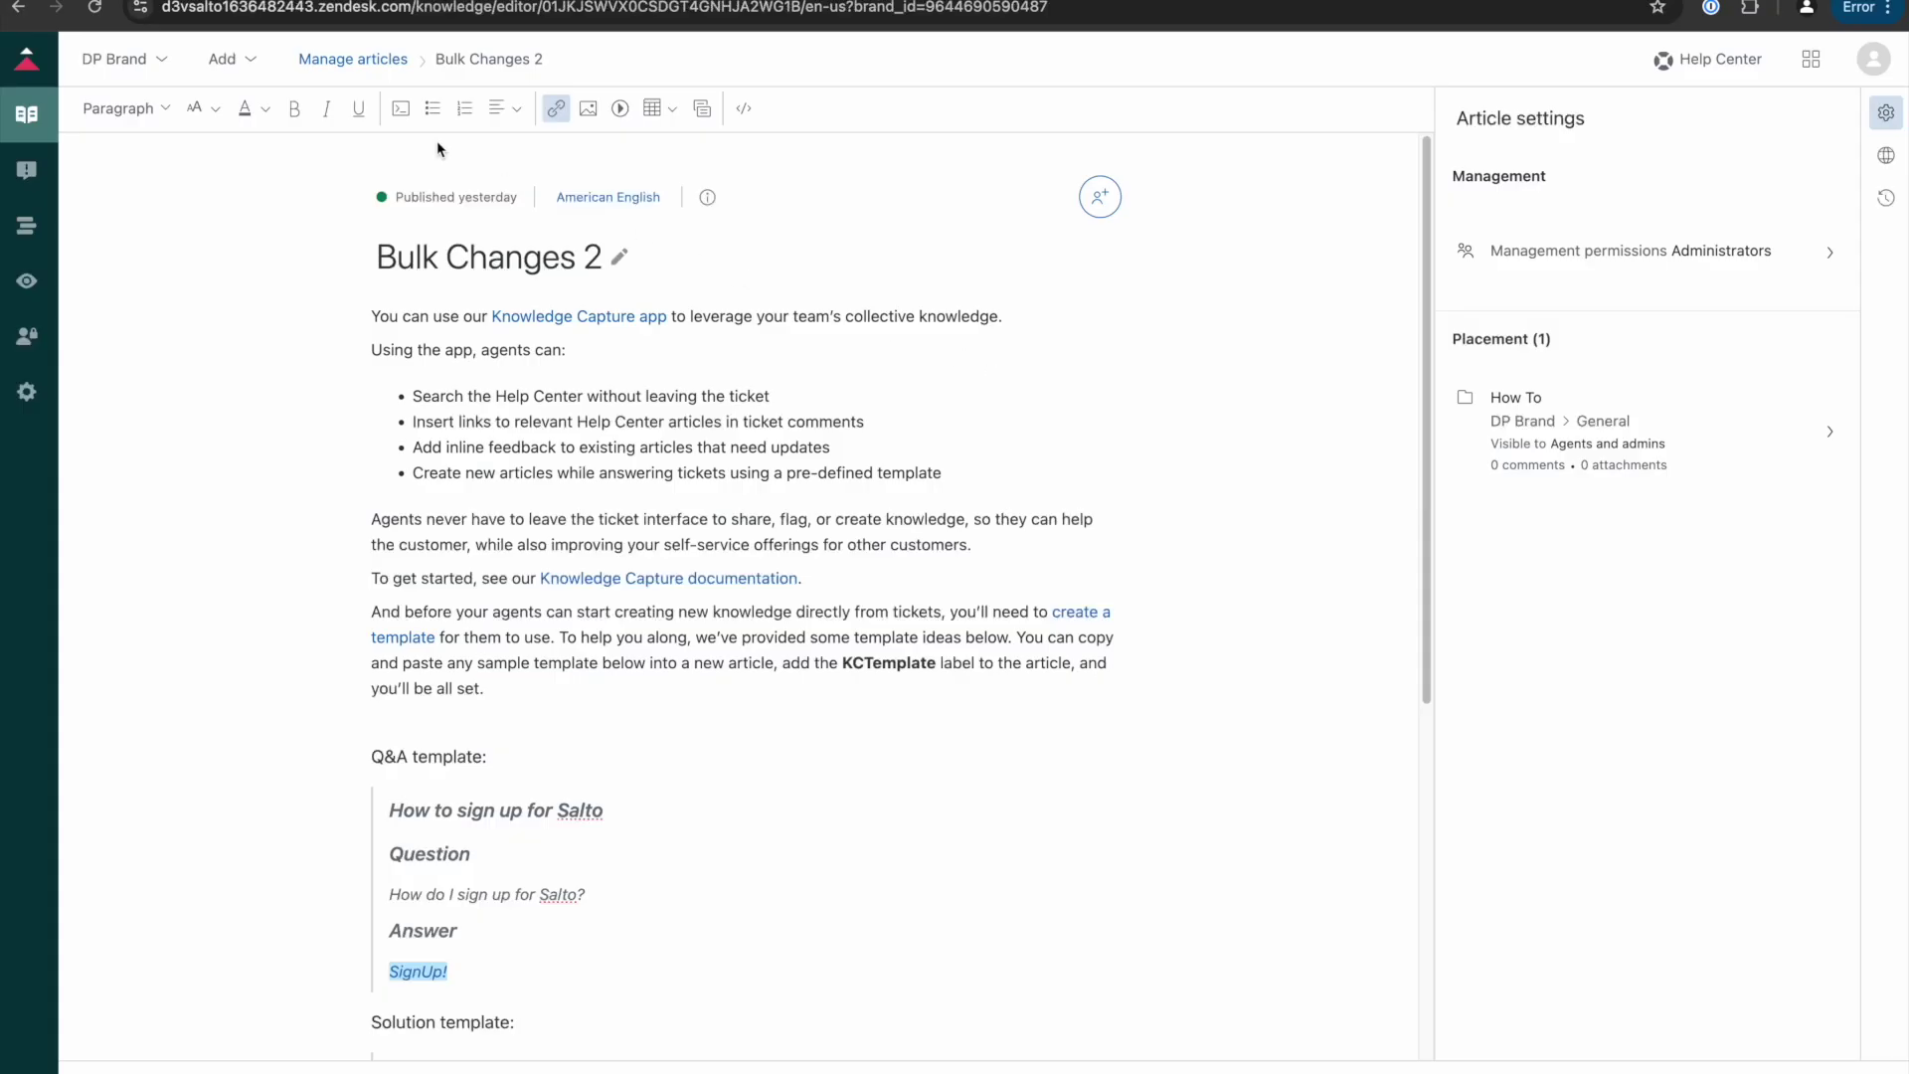
key(super+w)
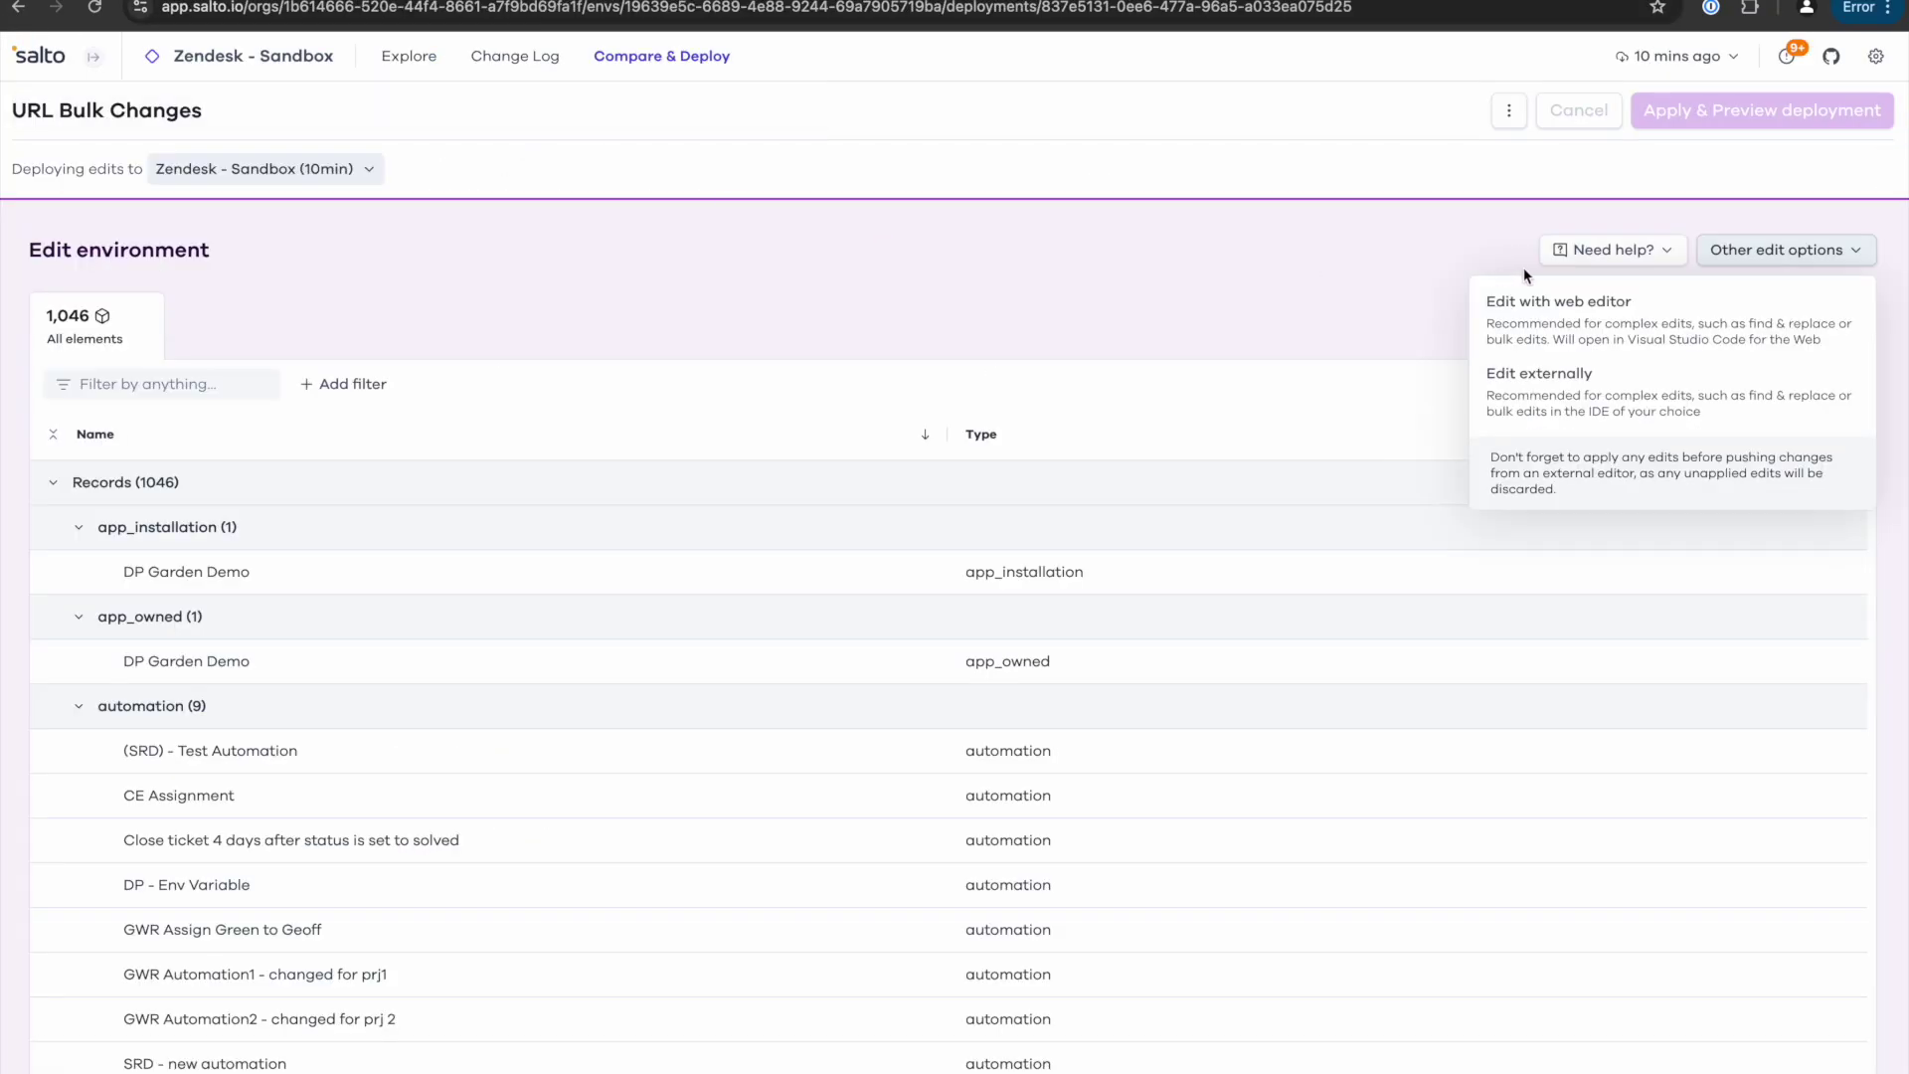
click(1549, 183)
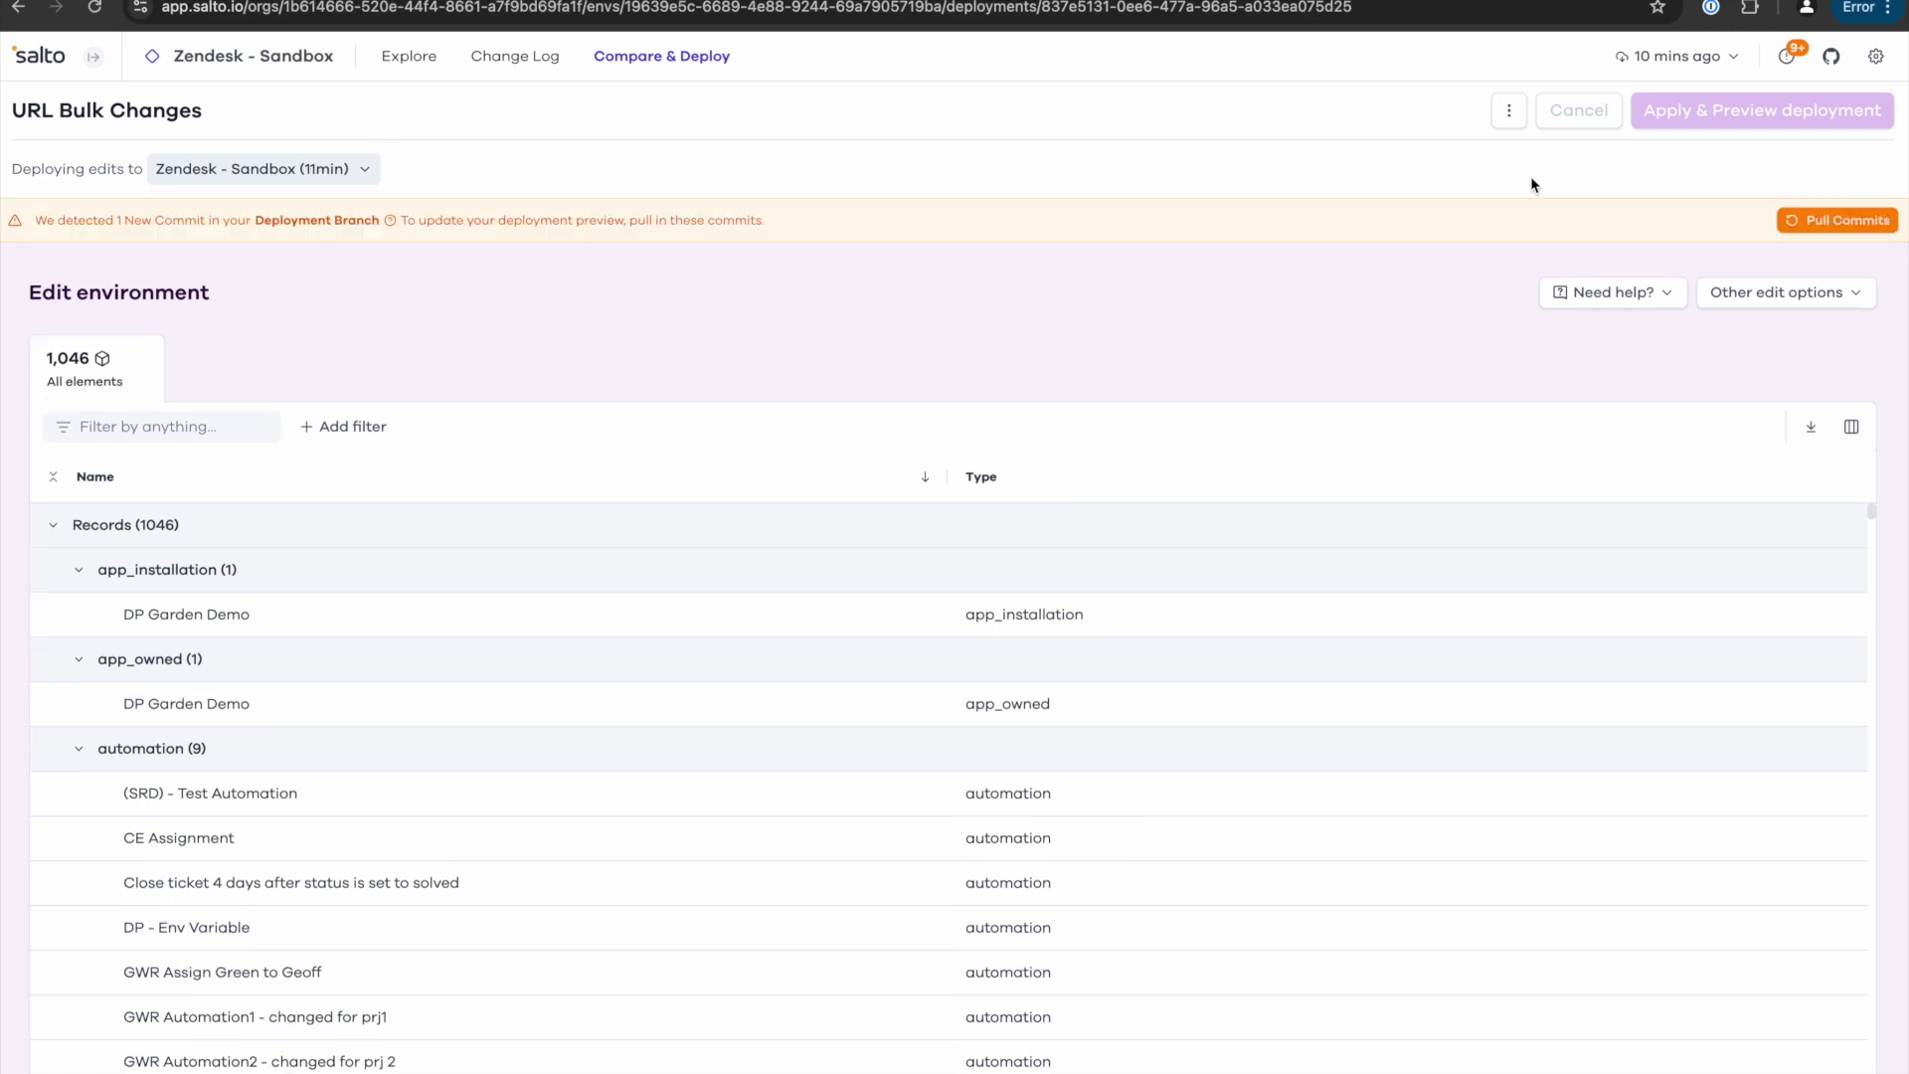
click(1840, 221)
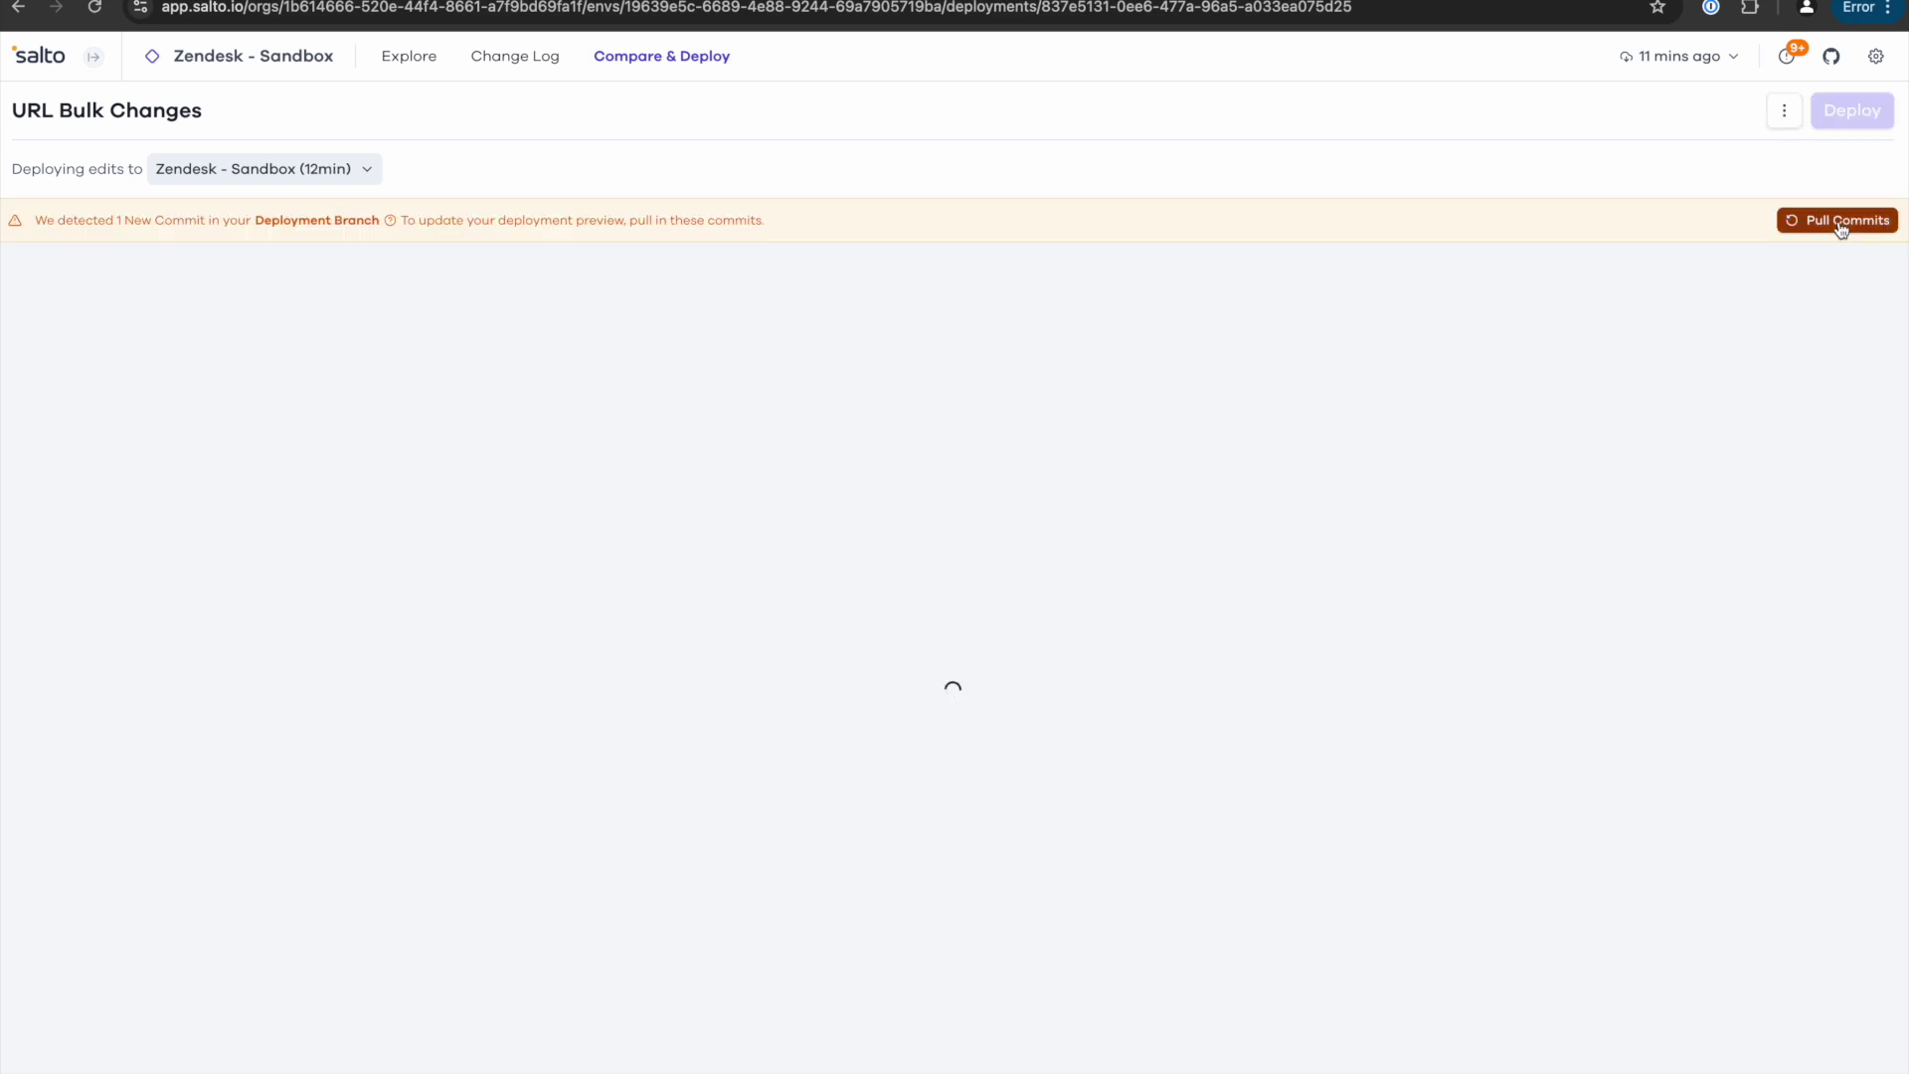
click(1842, 220)
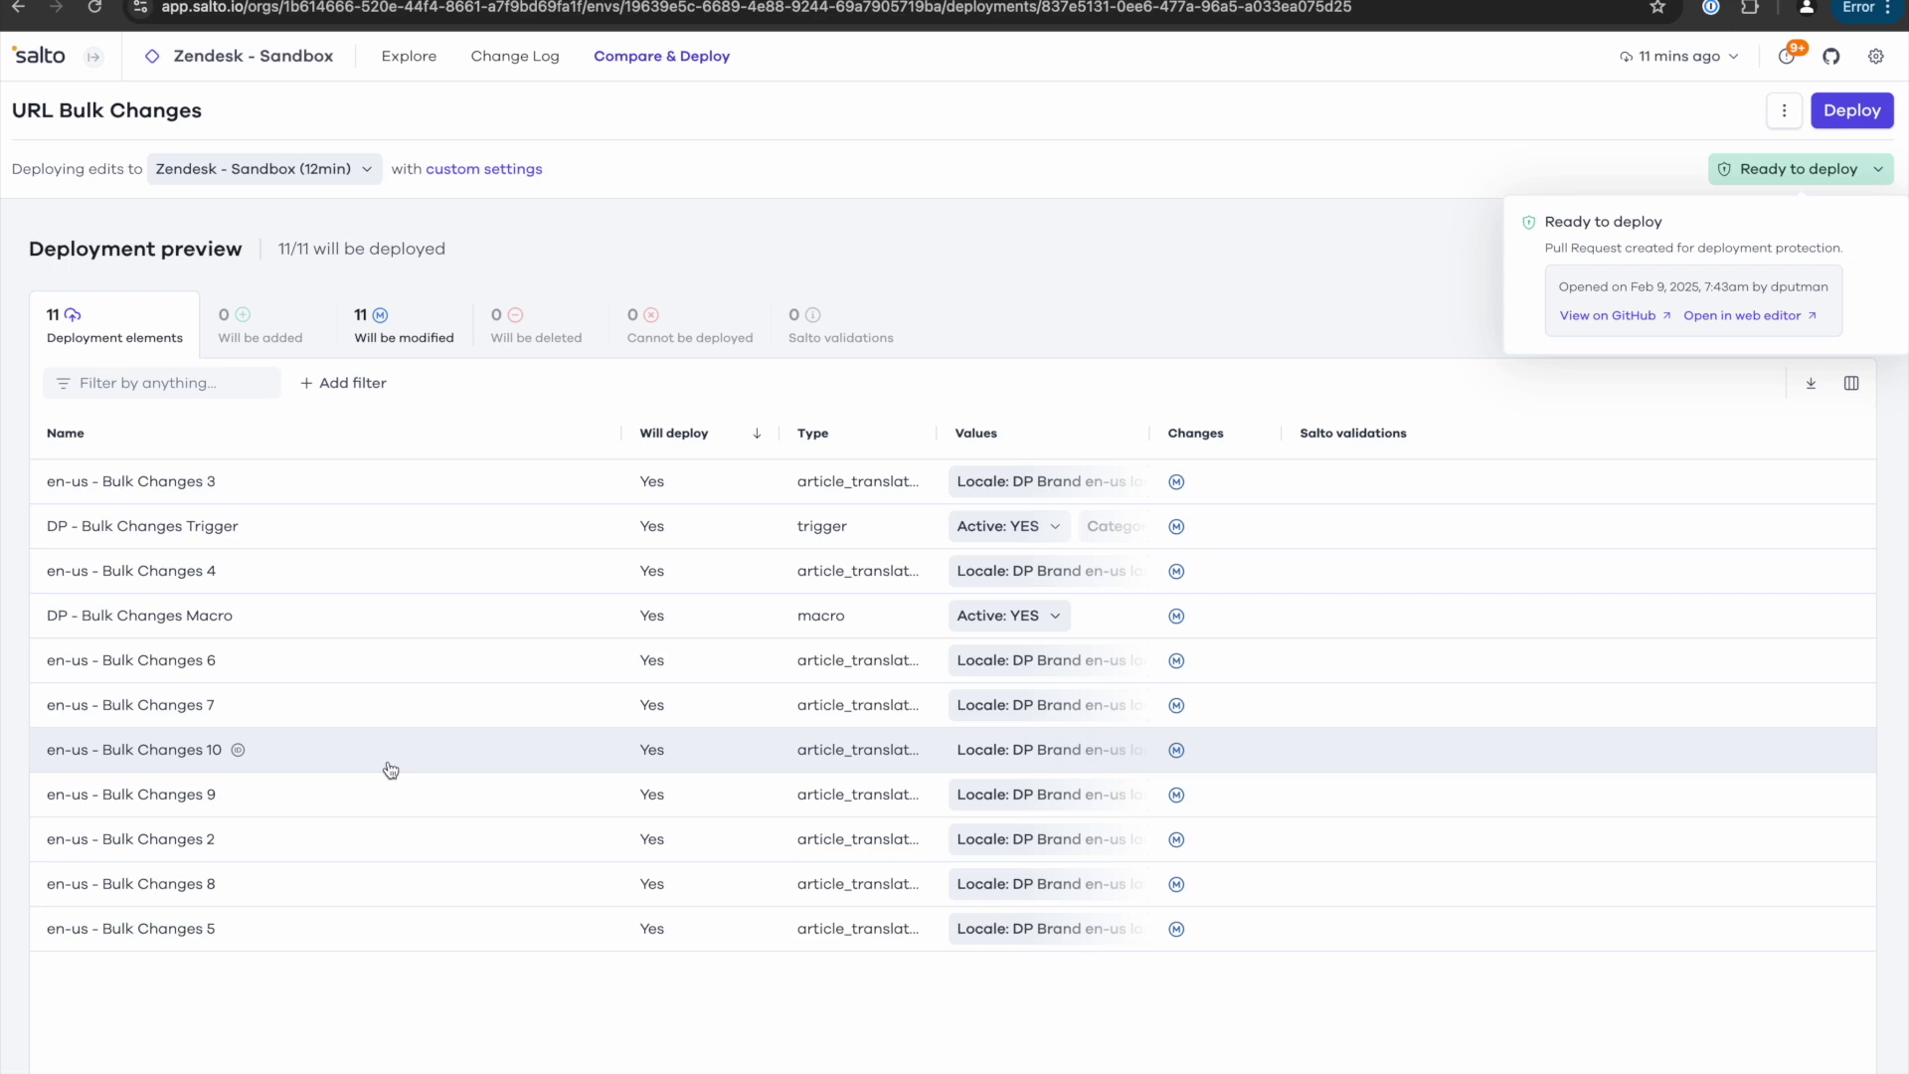
click(1856, 109)
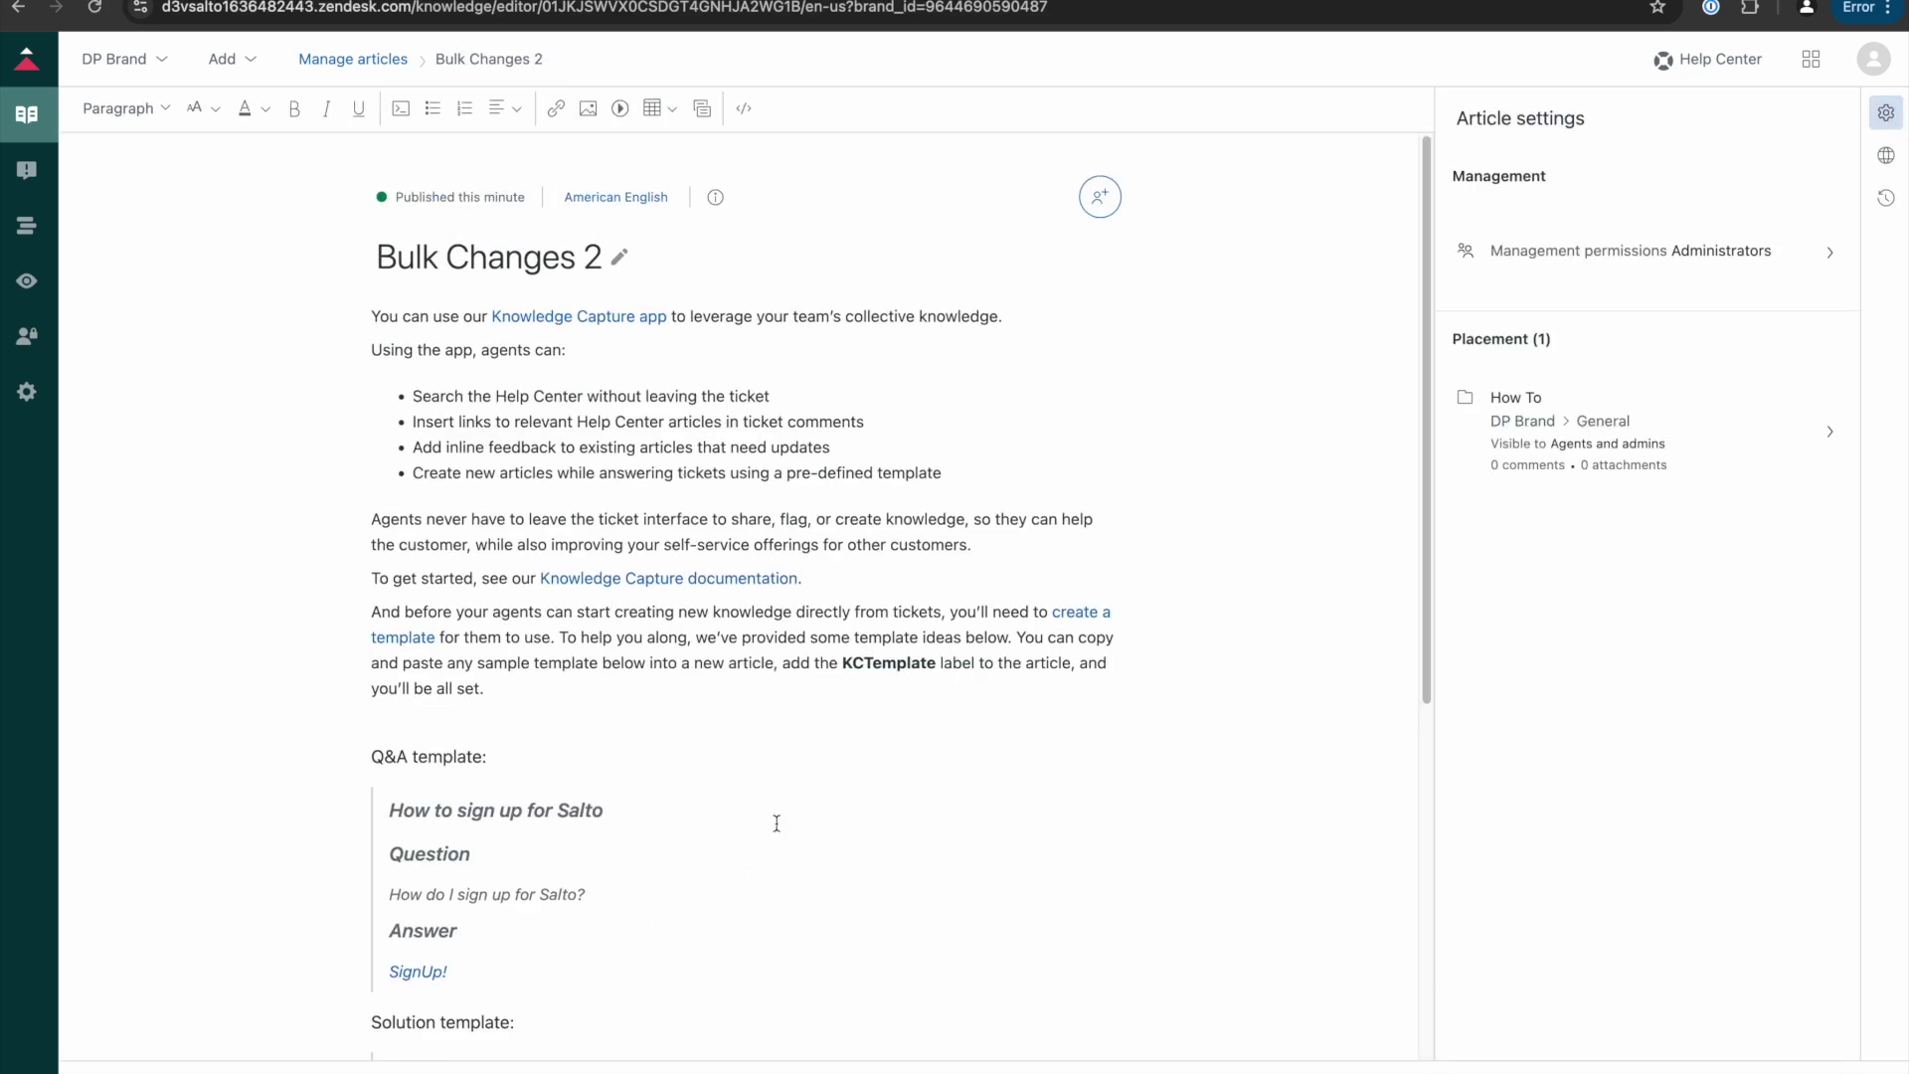
Check the SignUp! link's URL in the Bulk Changes 2 article after the deployment, closing the link without edits.
double_click(426, 974)
click(556, 109)
click(754, 560)
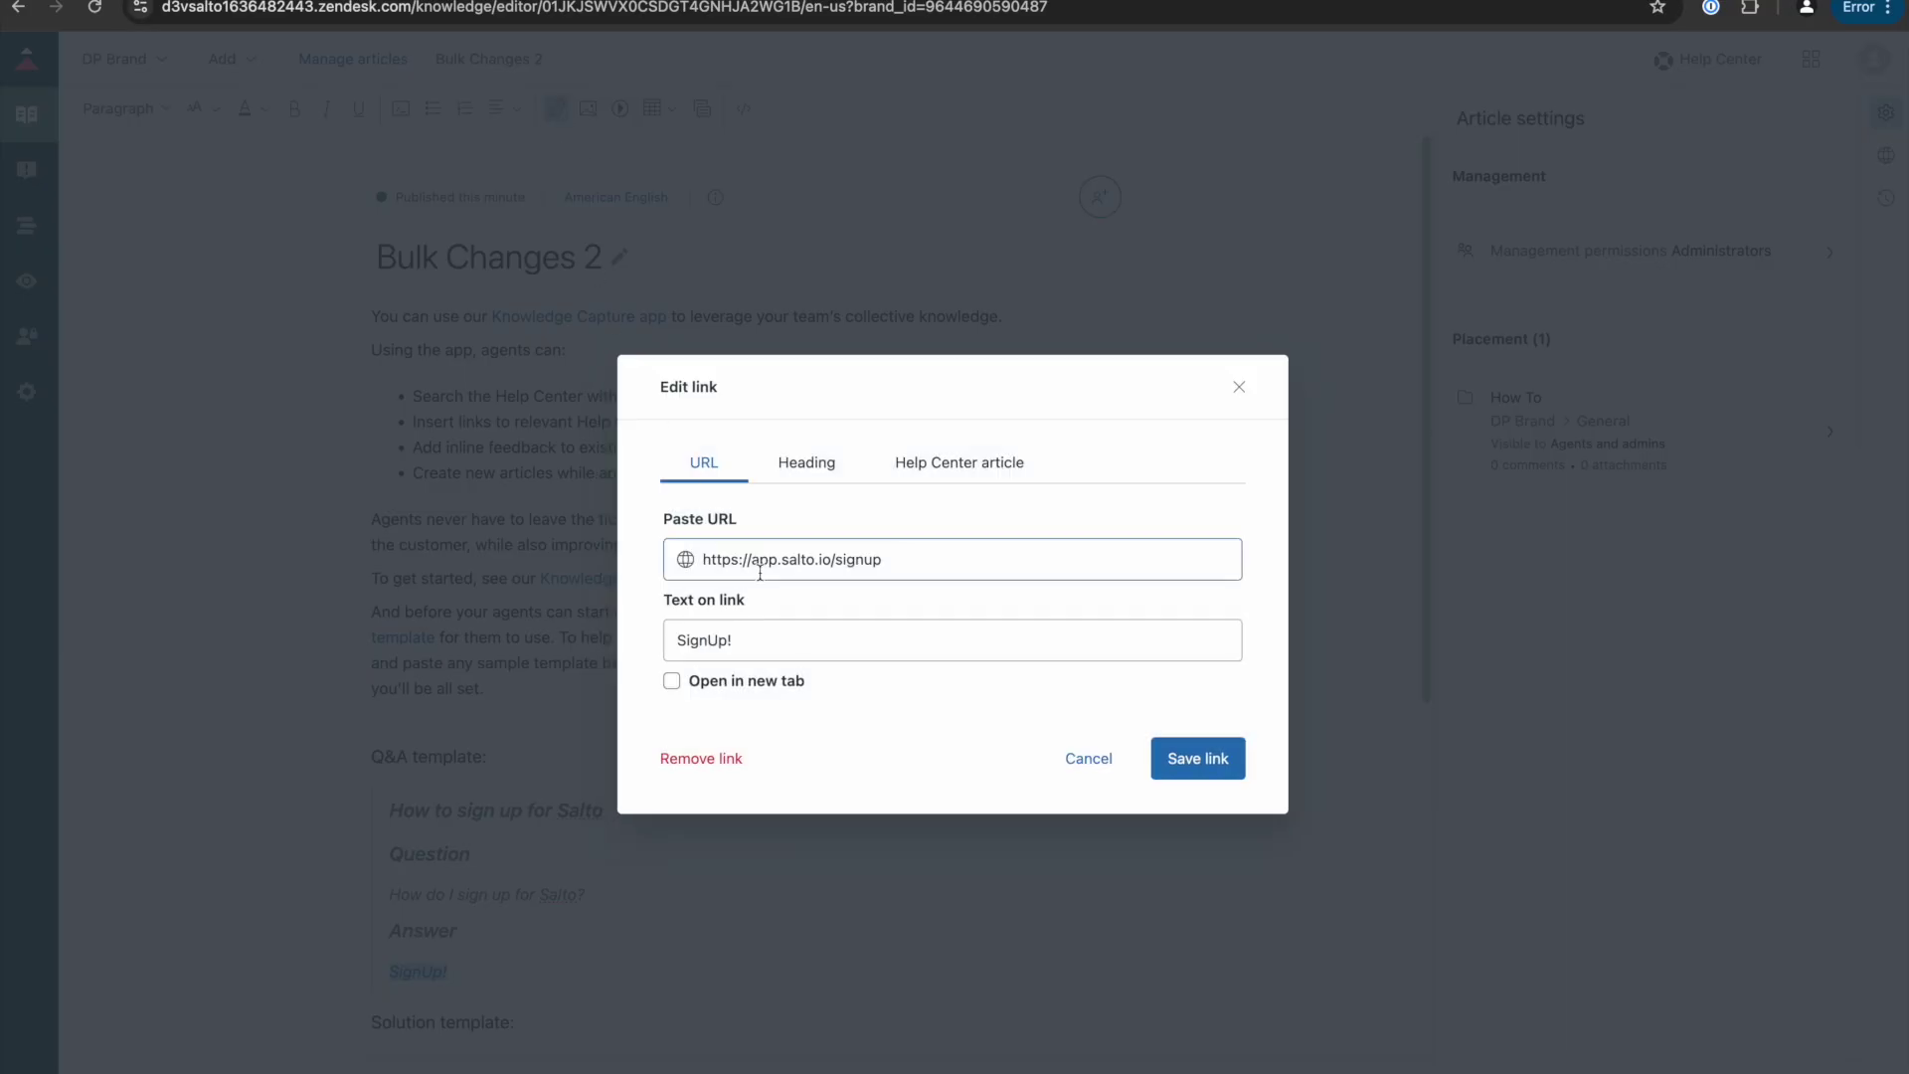
drag(752, 560, 889, 570)
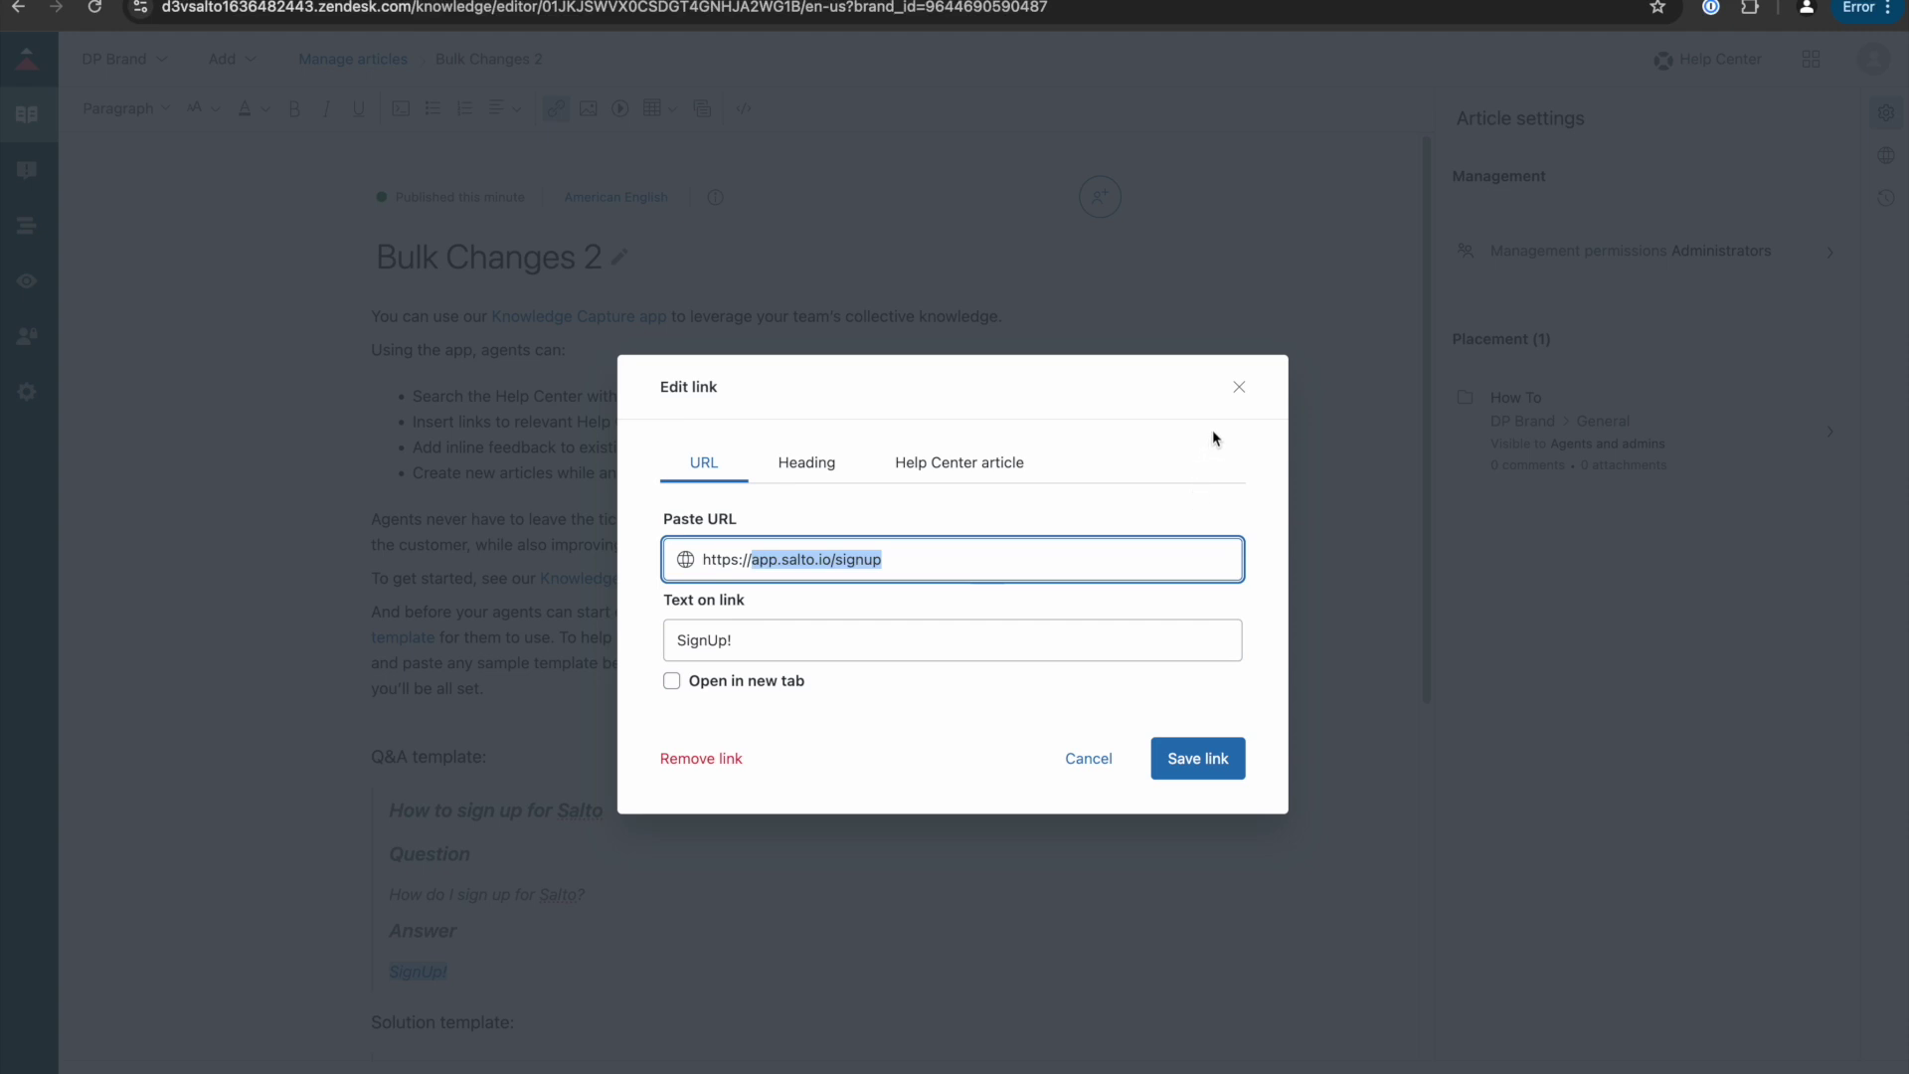
click(1239, 386)
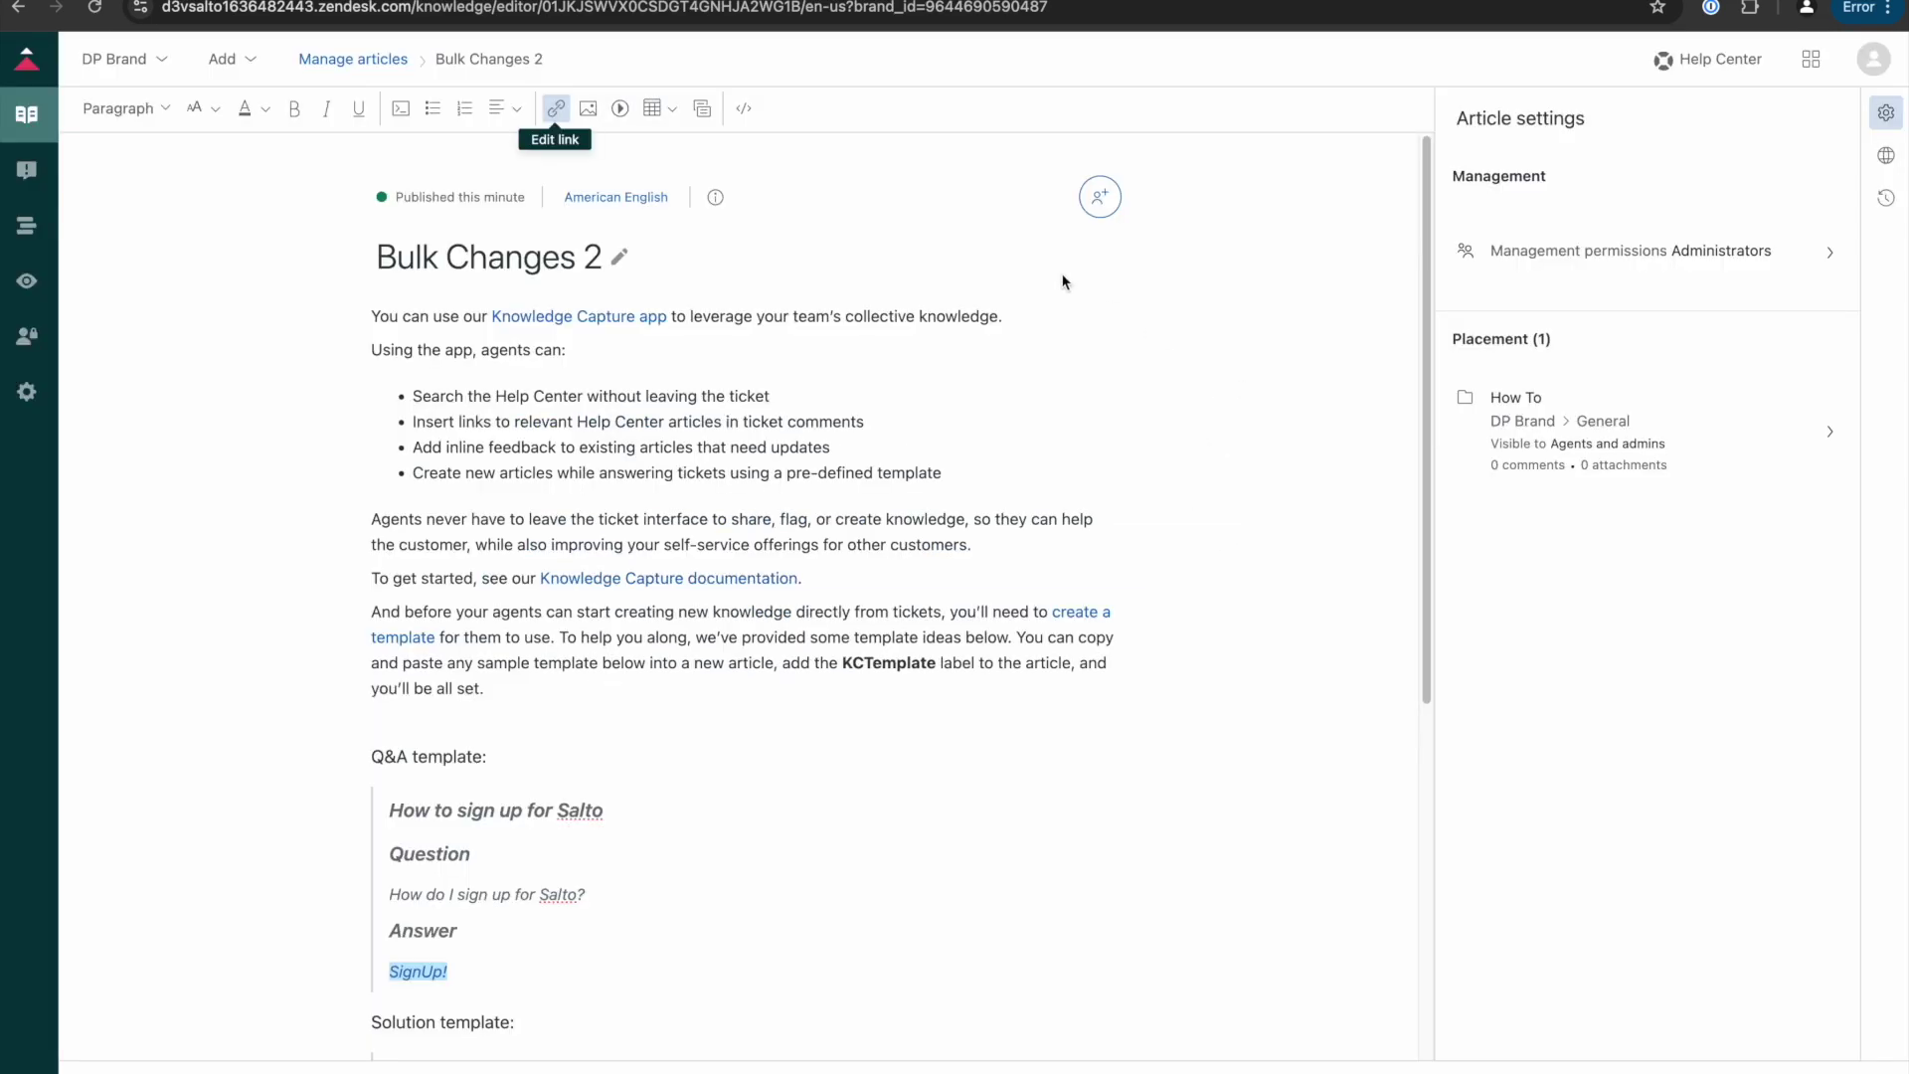